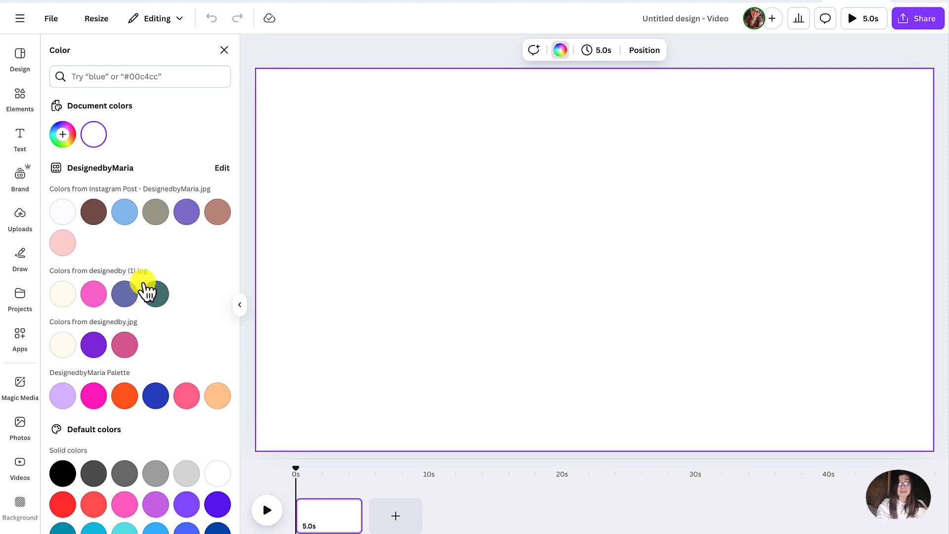
Set the page background to the brand palette's light blue and add the recently used square shape.
{"action": "left_click", "coordinate": [124, 213]}
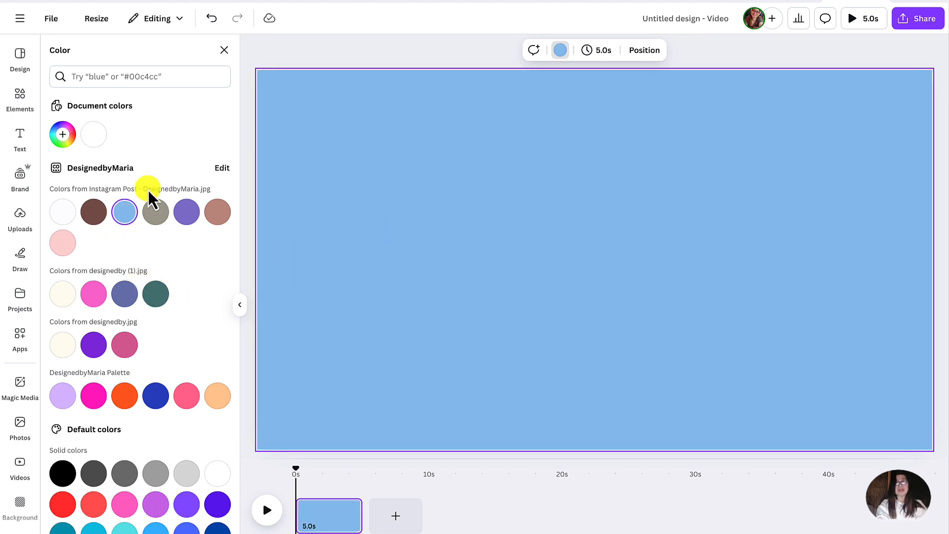
{"action": "left_click", "coordinate": [20, 94]}
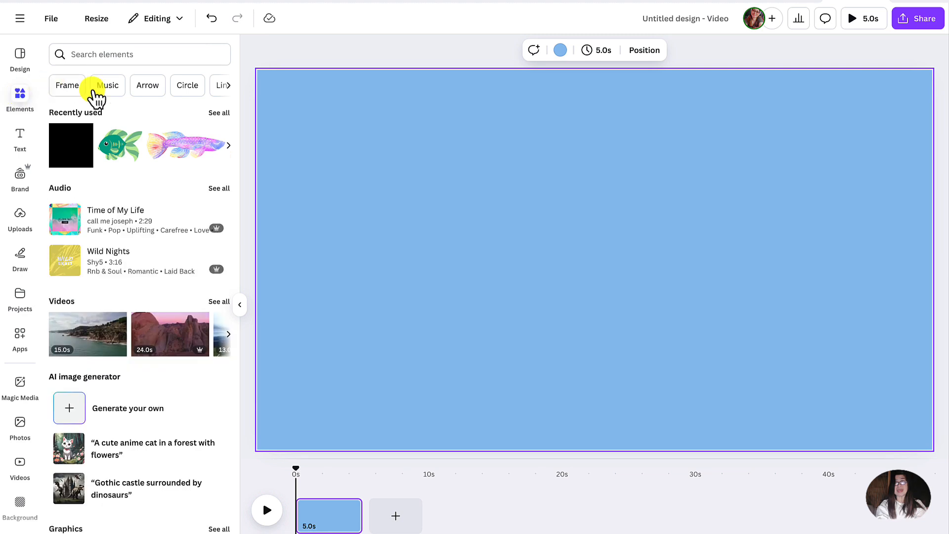
{"action": "left_click", "coordinate": [68, 159]}
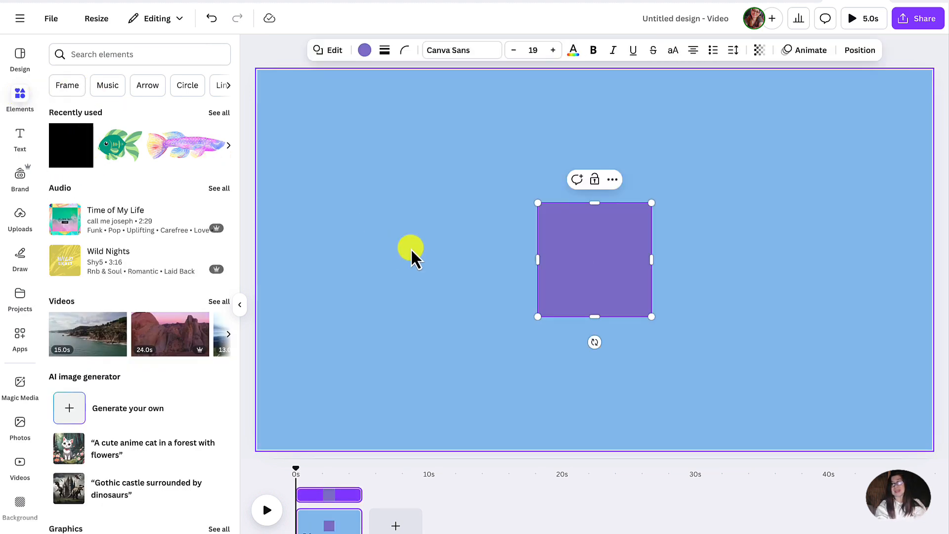
Stretch the purple square on both sides and reduce its height to form a wide horizontal bar.
{"action": "left_click_drag", "start_coordinate": [538, 260], "coordinate": [460, 261]}
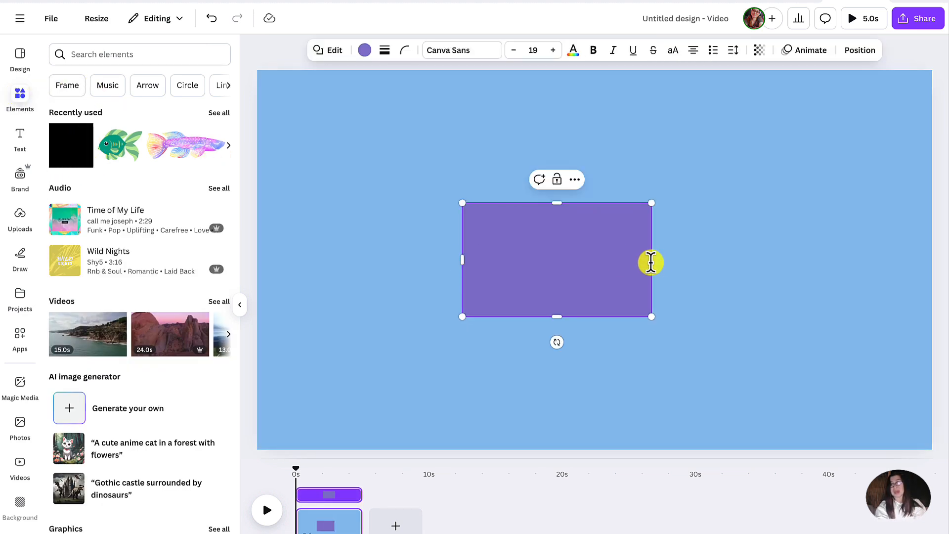
{"action": "left_click_drag", "start_coordinate": [652, 261], "coordinate": [707, 255]}
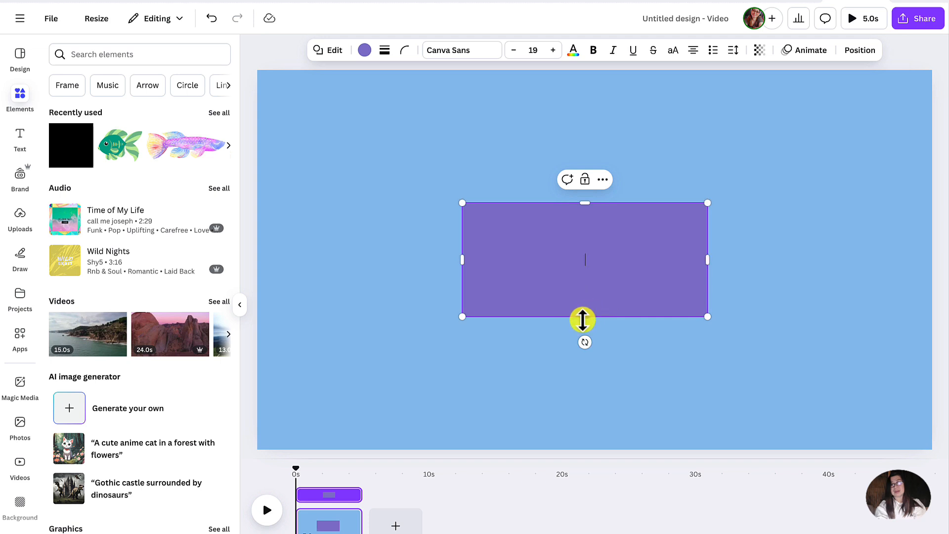
{"action": "left_click_drag", "start_coordinate": [583, 320], "coordinate": [574, 271]}
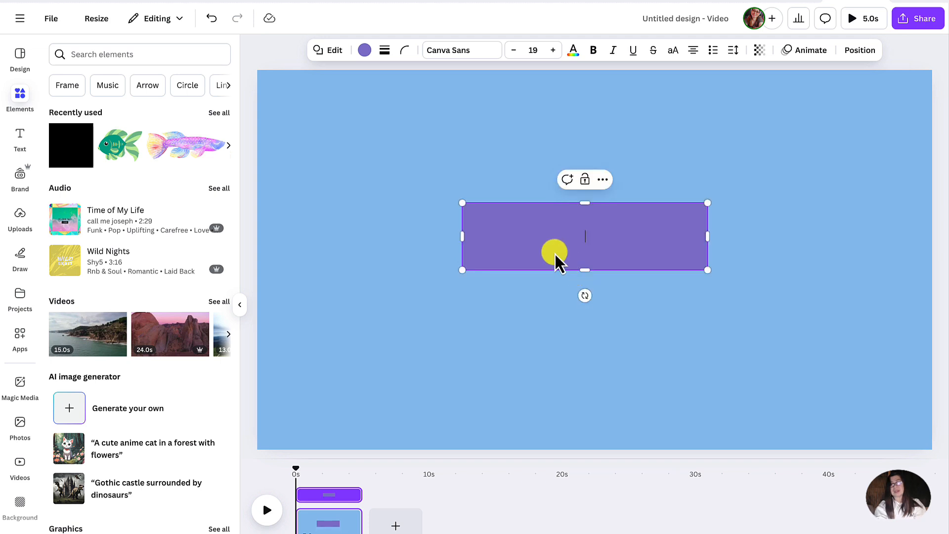
Set the purple bar's corner rounding to 100.
{"action": "left_click", "coordinate": [405, 50]}
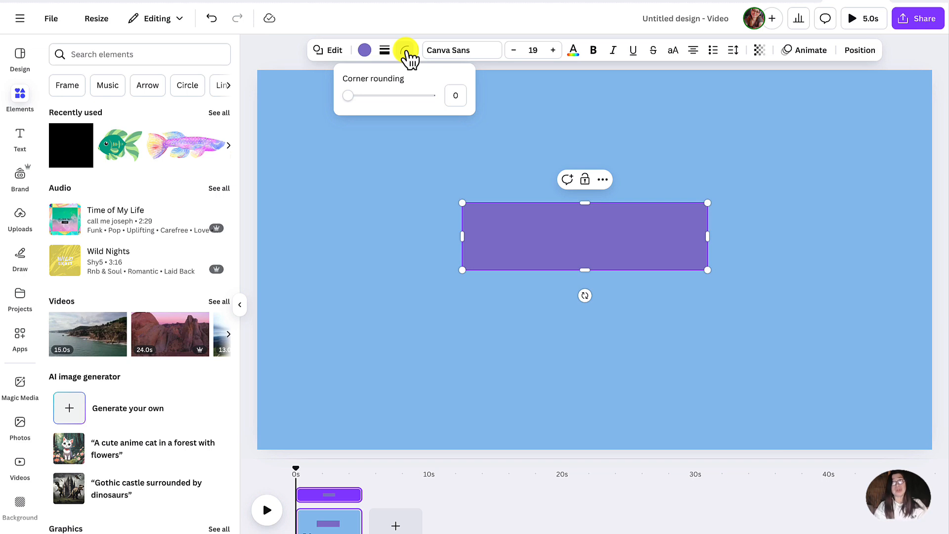
{"action": "left_click_drag", "start_coordinate": [347, 95], "coordinate": [438, 102]}
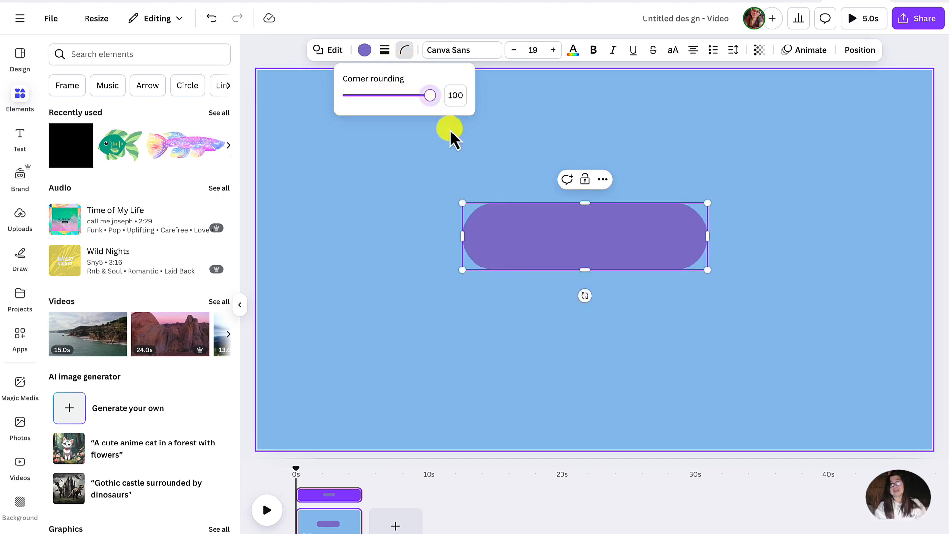
{"action": "left_click", "coordinate": [392, 157]}
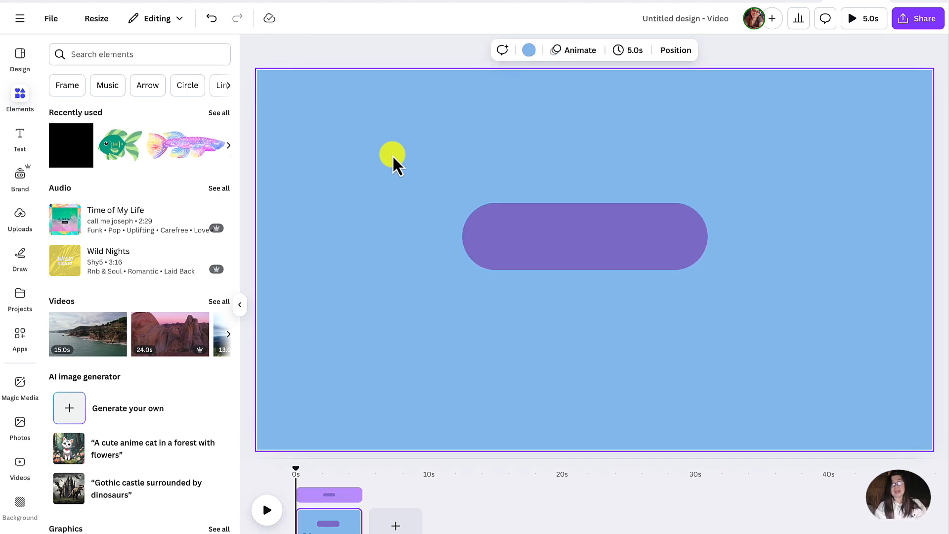
Give the purple bar a solid white border with a weight of 9.
{"action": "left_click", "coordinate": [525, 221]}
{"action": "left_click", "coordinate": [384, 50]}
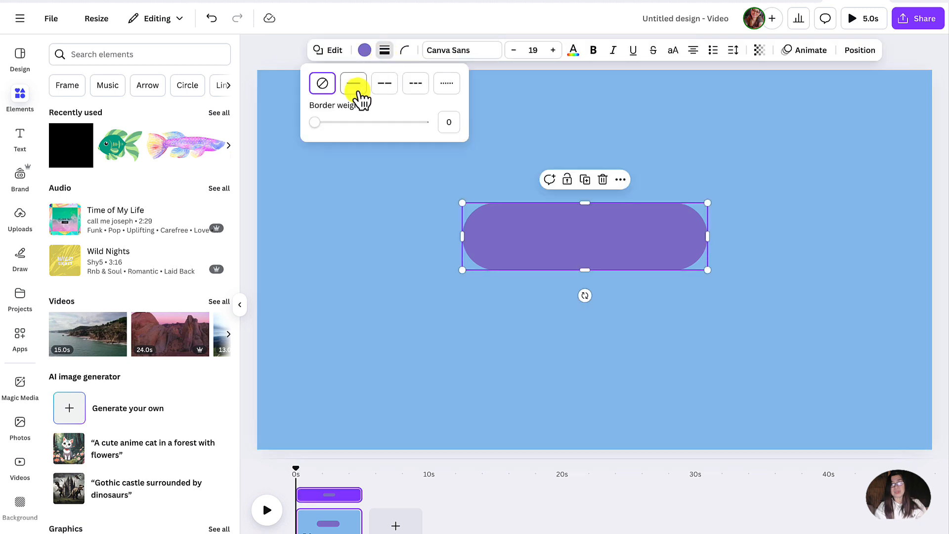
{"action": "left_click", "coordinate": [353, 83]}
{"action": "left_click_drag", "start_coordinate": [319, 122], "coordinate": [323, 124]}
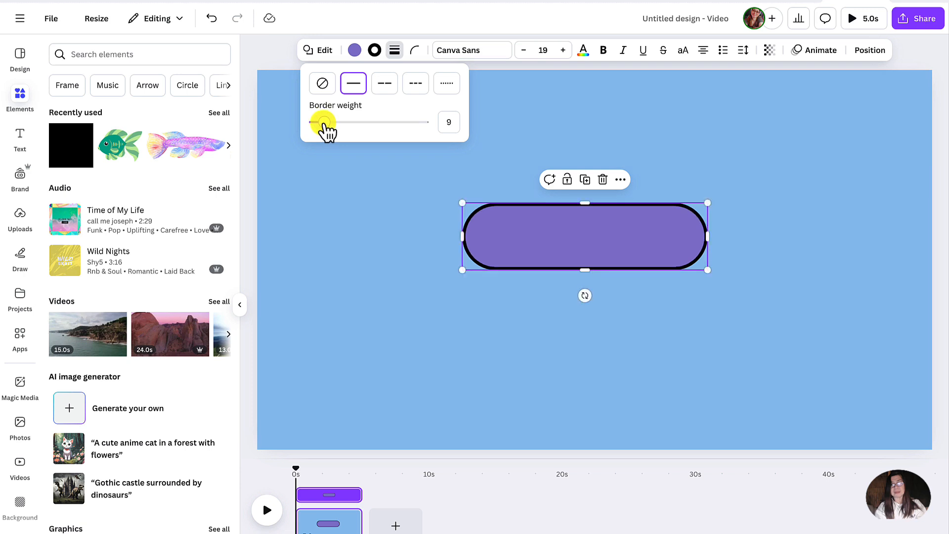
{"action": "left_click", "coordinate": [375, 50]}
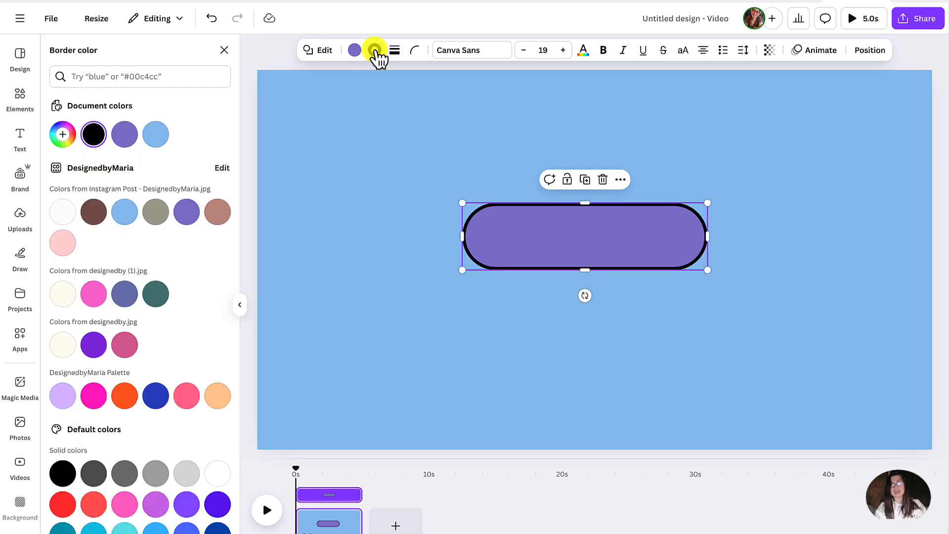
{"action": "left_click", "coordinate": [62, 213]}
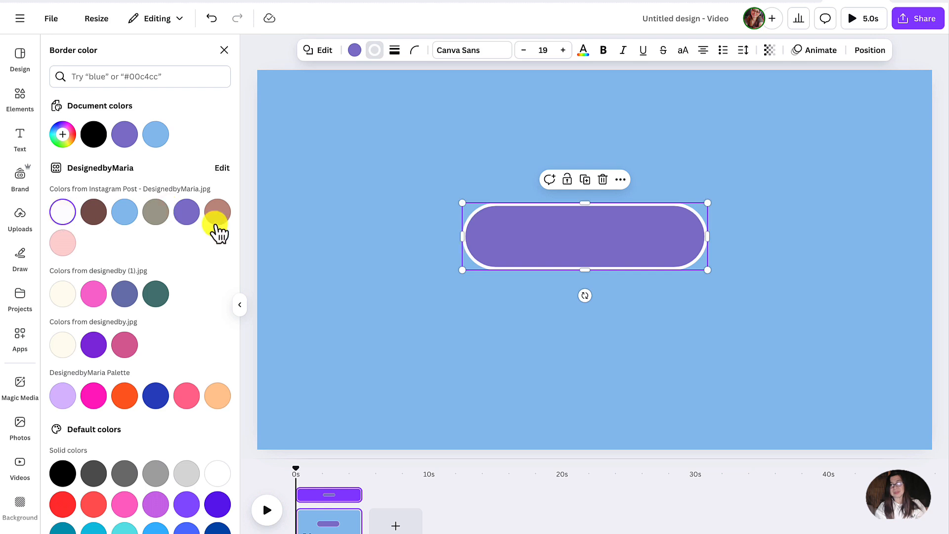
{"action": "left_click", "coordinate": [342, 307]}
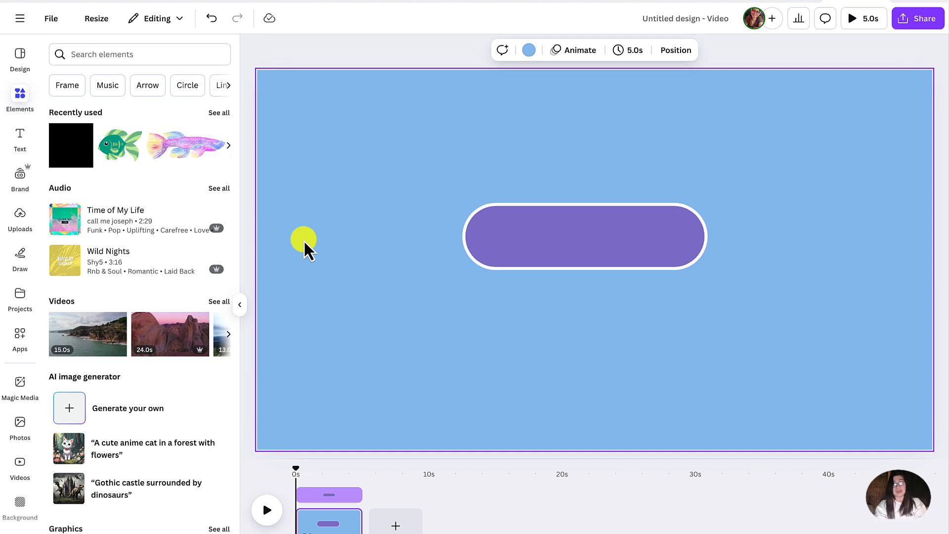
Search the elements library for "bubbles" and show only the video results.
{"action": "left_click", "coordinate": [21, 99]}
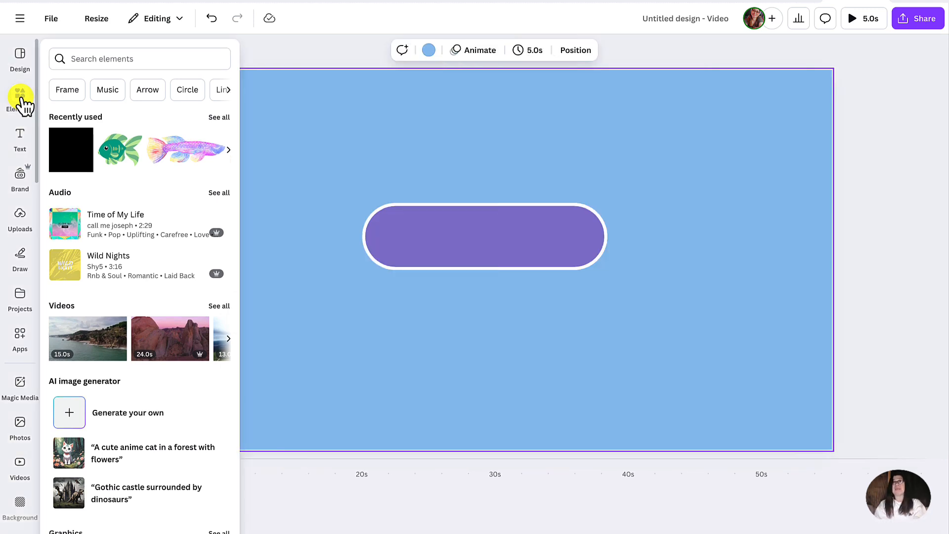
{"action": "left_click", "coordinate": [81, 59]}
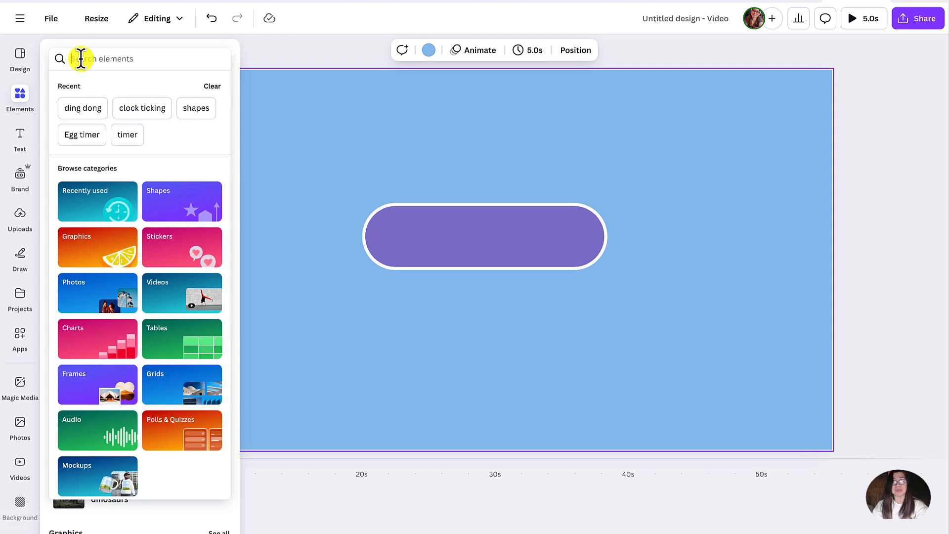
{"action": "type", "text": "bubbl"}
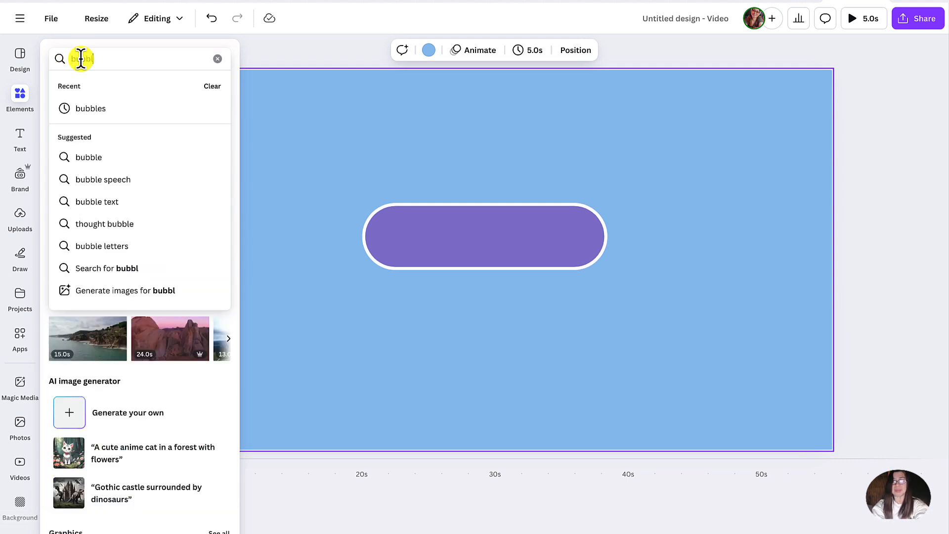
{"action": "type", "text": "es"}
{"action": "key", "text": "Return"}
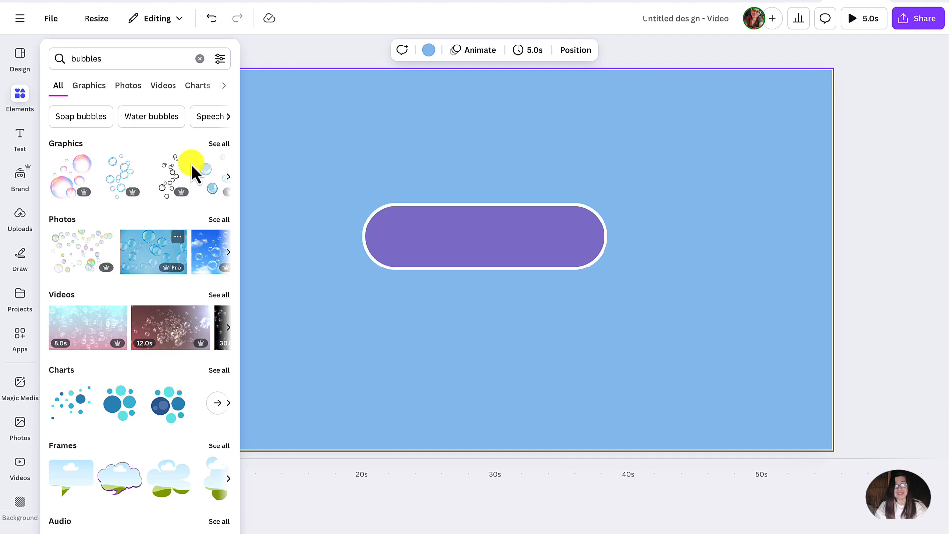
{"action": "left_click", "coordinate": [164, 87]}
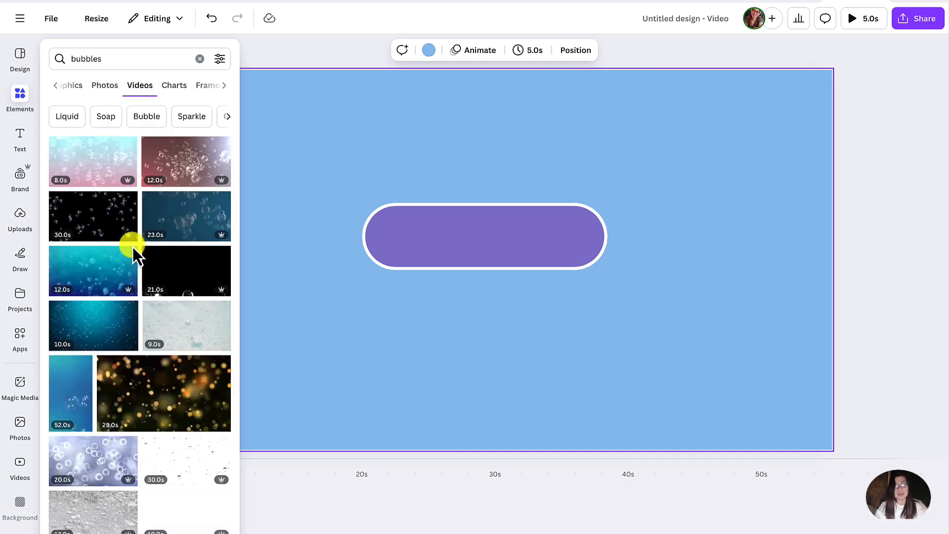
Filter the bubbles video results to free content only.
{"action": "scroll", "coordinate": [133, 317], "scroll_direction": "down", "scroll_amount": 5}
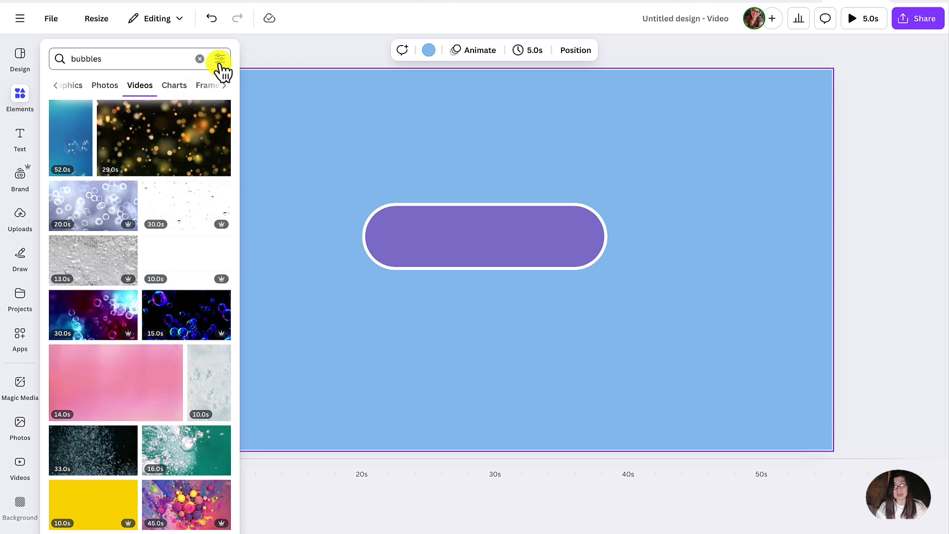
{"action": "left_click", "coordinate": [220, 61]}
{"action": "left_click", "coordinate": [64, 312]}
{"action": "left_click", "coordinate": [121, 415]}
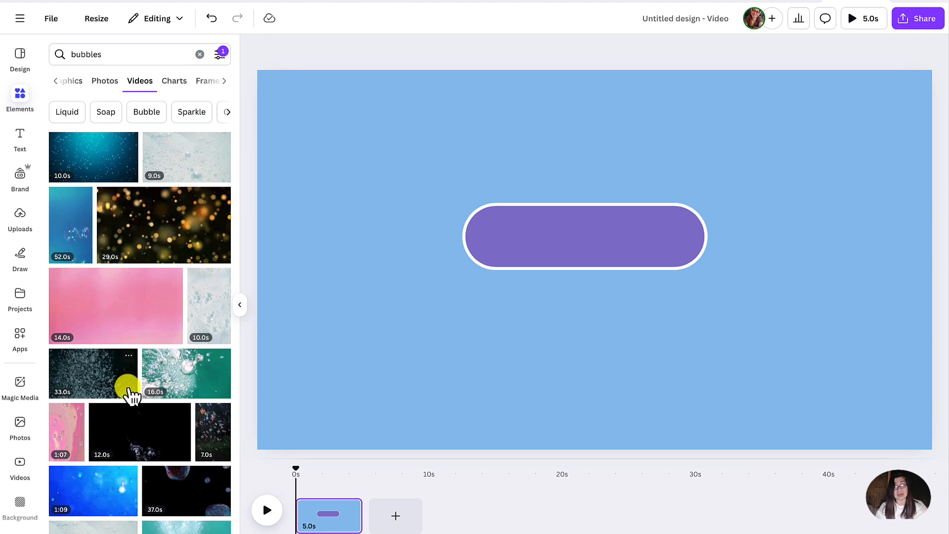
Browse the filtered bubbles videos and add the 10-second dark blue underwater bubbles clip to the page.
{"action": "scroll", "coordinate": [130, 393], "scroll_direction": "down", "scroll_amount": 1}
{"action": "scroll", "coordinate": [129, 393], "scroll_direction": "down", "scroll_amount": 7}
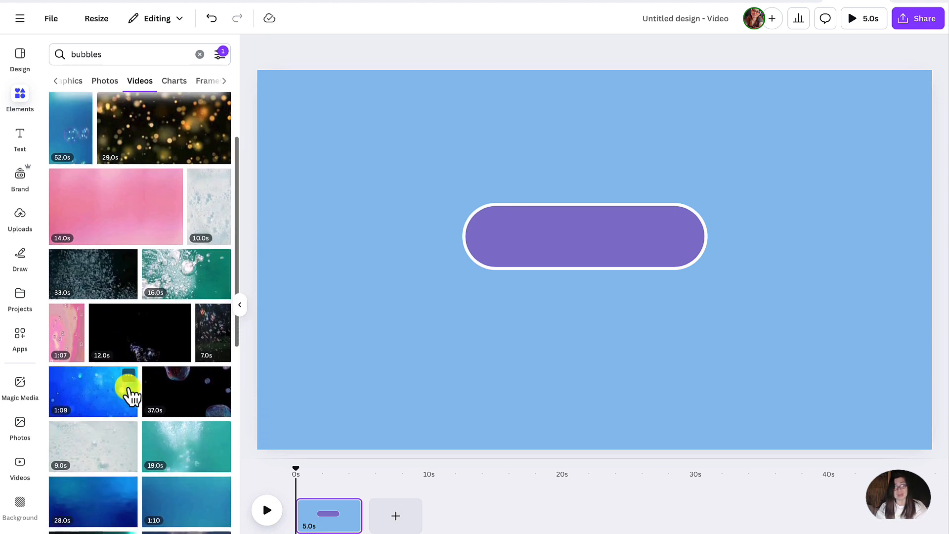
{"action": "scroll", "coordinate": [106, 168], "scroll_direction": "up", "scroll_amount": 1}
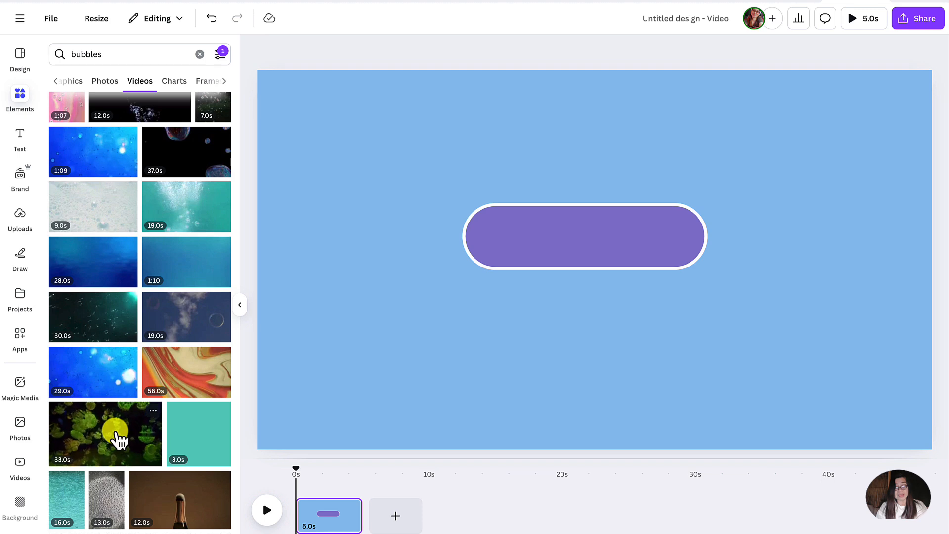
{"action": "scroll", "coordinate": [117, 436], "scroll_direction": "up", "scroll_amount": 8}
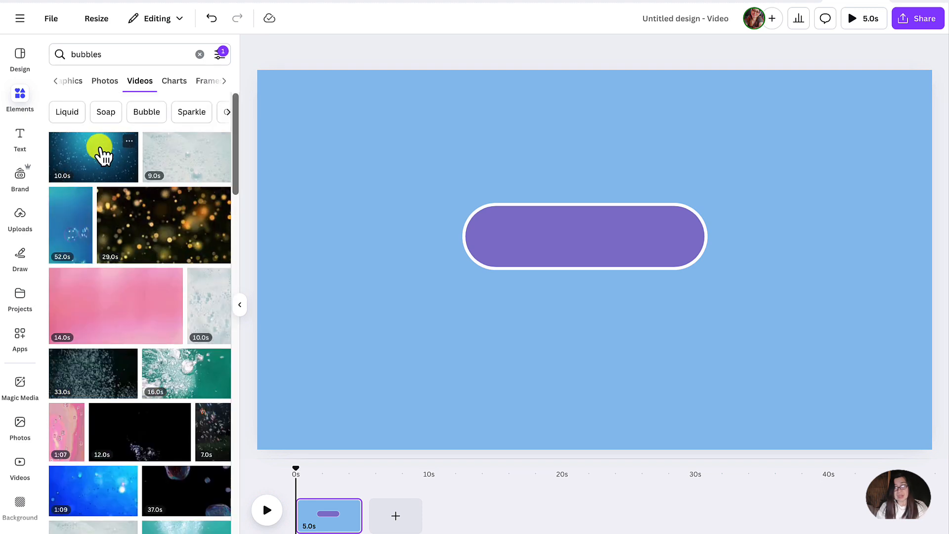
{"action": "left_click", "coordinate": [99, 153]}
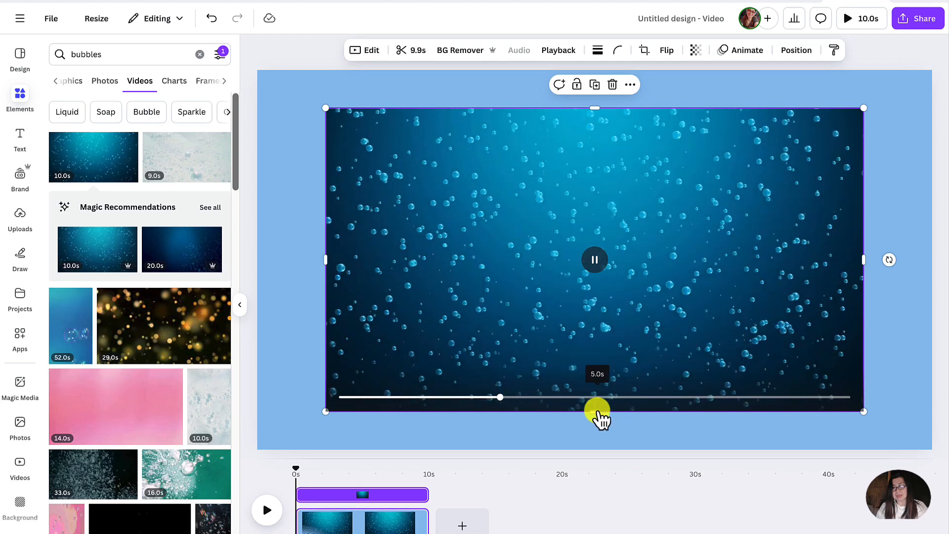
Crop the bubbles video into a thin horizontal strip, scale it down and place it below the purple bar.
{"action": "left_click_drag", "start_coordinate": [594, 411], "coordinate": [587, 309]}
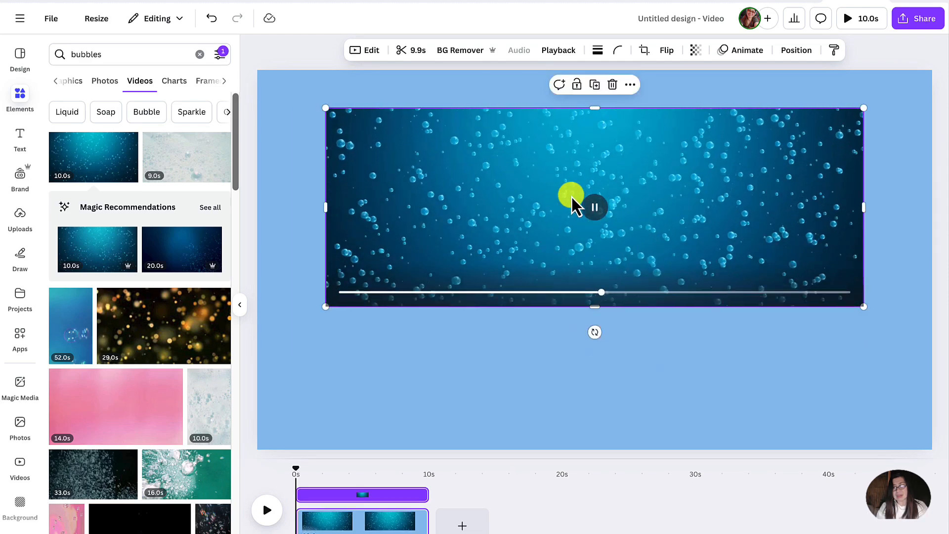
{"action": "left_click_drag", "start_coordinate": [595, 108], "coordinate": [595, 235]}
{"action": "left_click_drag", "start_coordinate": [562, 276], "coordinate": [588, 335]}
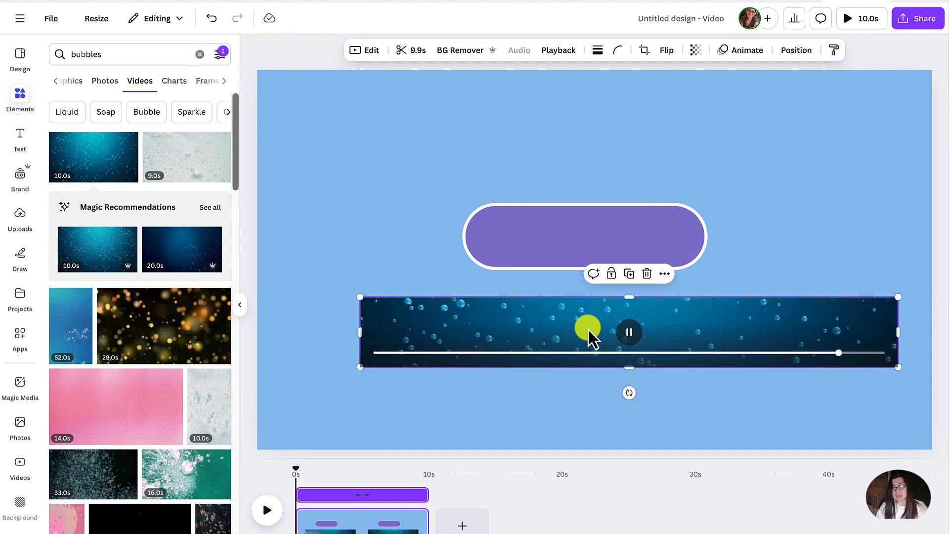
{"action": "left_click_drag", "start_coordinate": [360, 298], "coordinate": [616, 321]}
{"action": "left_click_drag", "start_coordinate": [709, 346], "coordinate": [566, 307]}
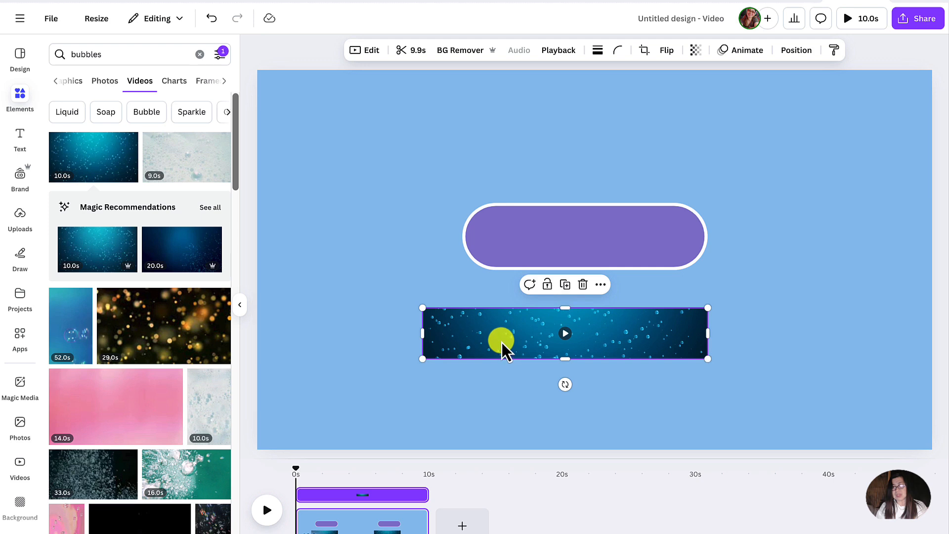
Set the bubbles video's corner rounding to 100.
{"action": "left_click", "coordinate": [618, 50]}
{"action": "left_click_drag", "start_coordinate": [561, 96], "coordinate": [653, 107]}
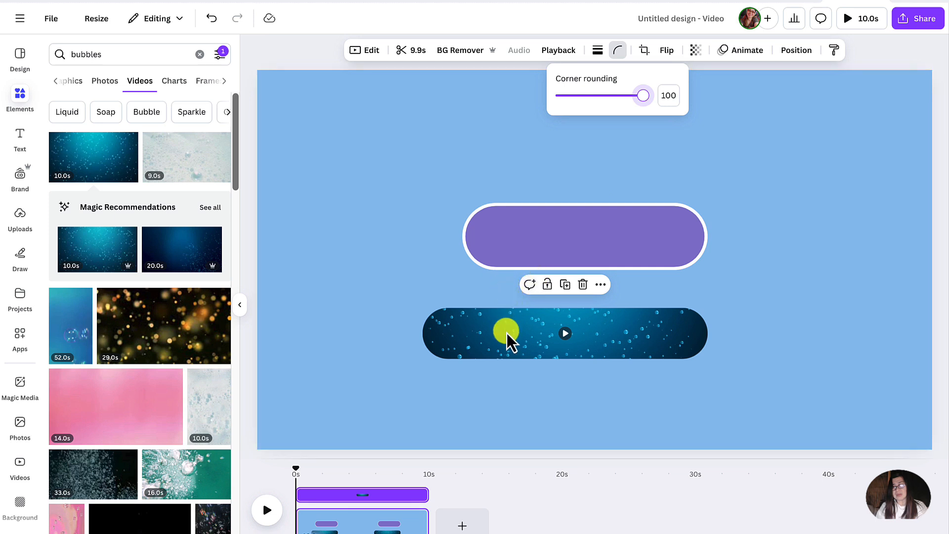
{"action": "left_click", "coordinate": [536, 346]}
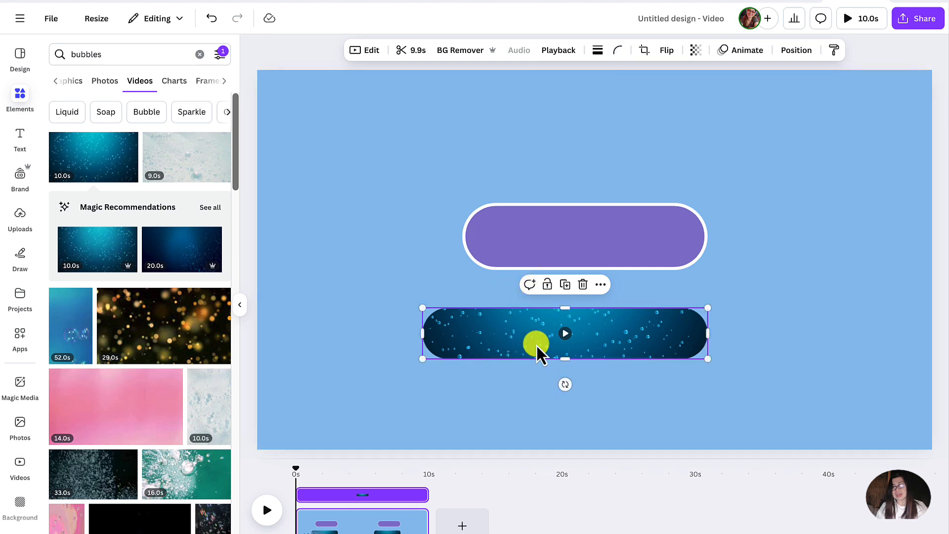
Move the bubbles video onto the purple bar and adjust its edges to fill the area inside the white border.
{"action": "left_click_drag", "start_coordinate": [536, 345], "coordinate": [582, 249]}
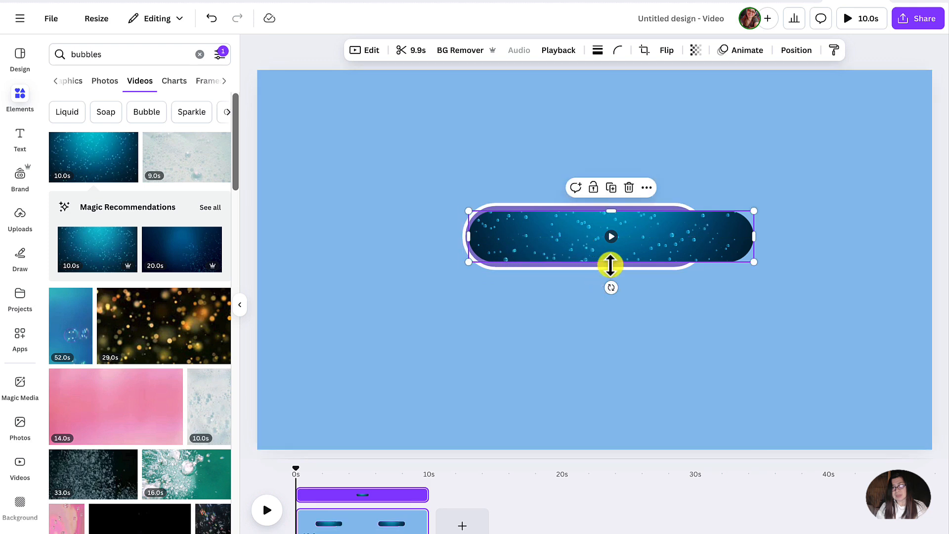
{"action": "left_click_drag", "start_coordinate": [611, 266], "coordinate": [610, 268]}
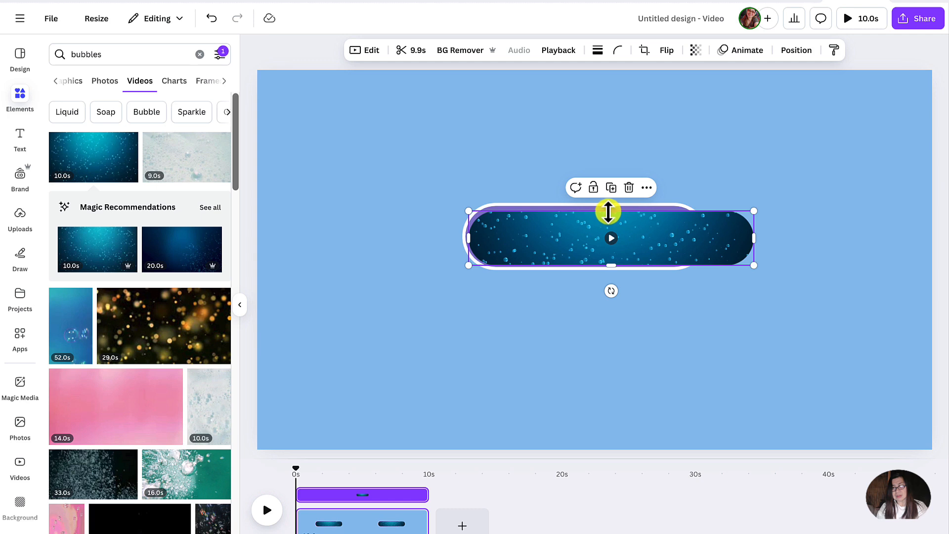
{"action": "left_click_drag", "start_coordinate": [608, 212], "coordinate": [608, 209]}
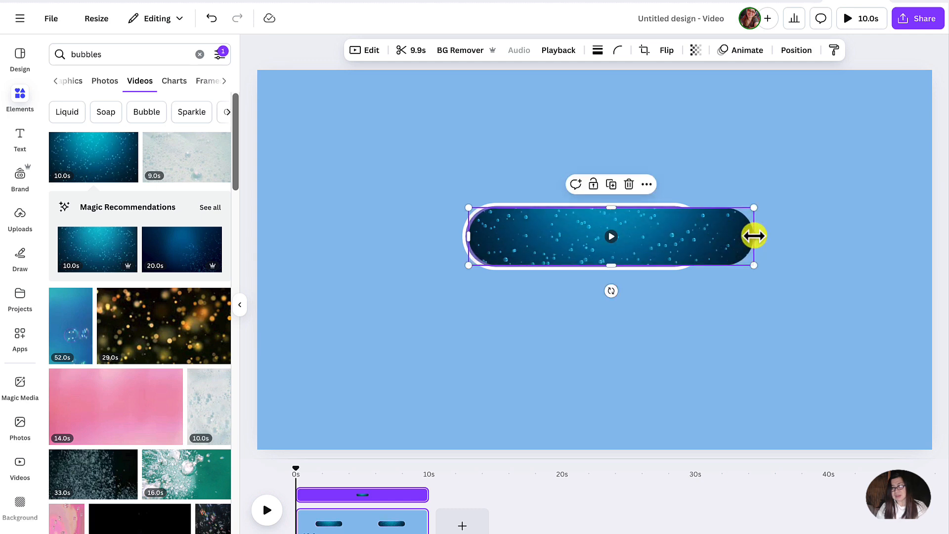
{"action": "left_click_drag", "start_coordinate": [753, 236], "coordinate": [705, 238]}
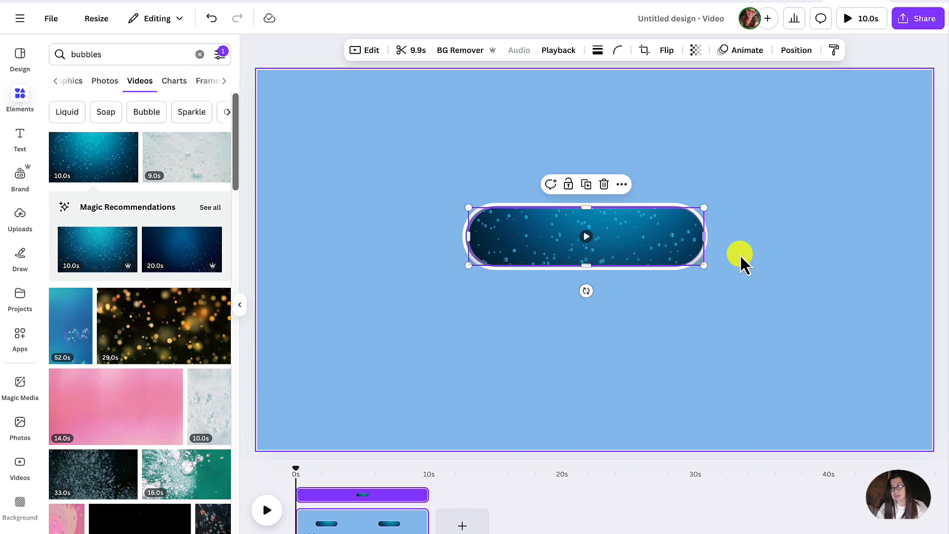
{"action": "left_click", "coordinate": [751, 265]}
{"action": "left_click", "coordinate": [479, 248]}
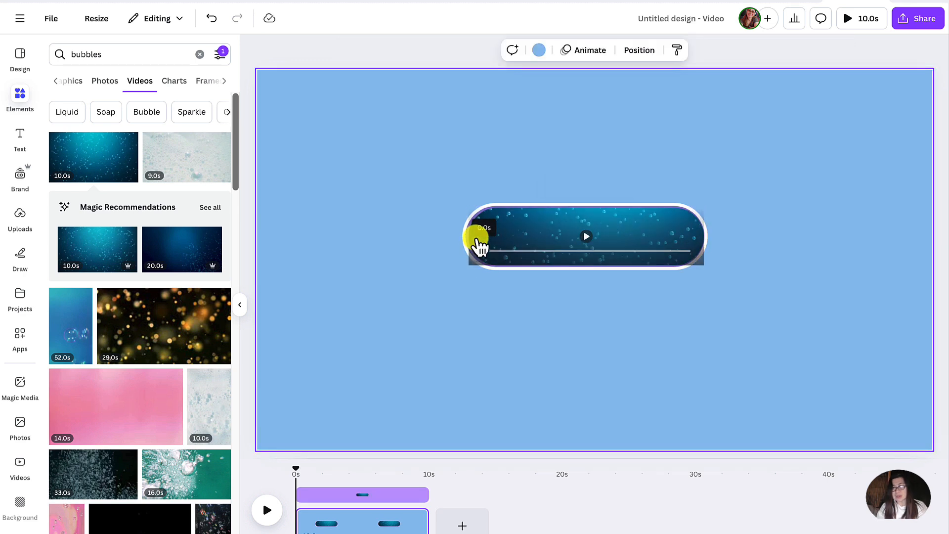
{"action": "left_click", "coordinate": [477, 230]}
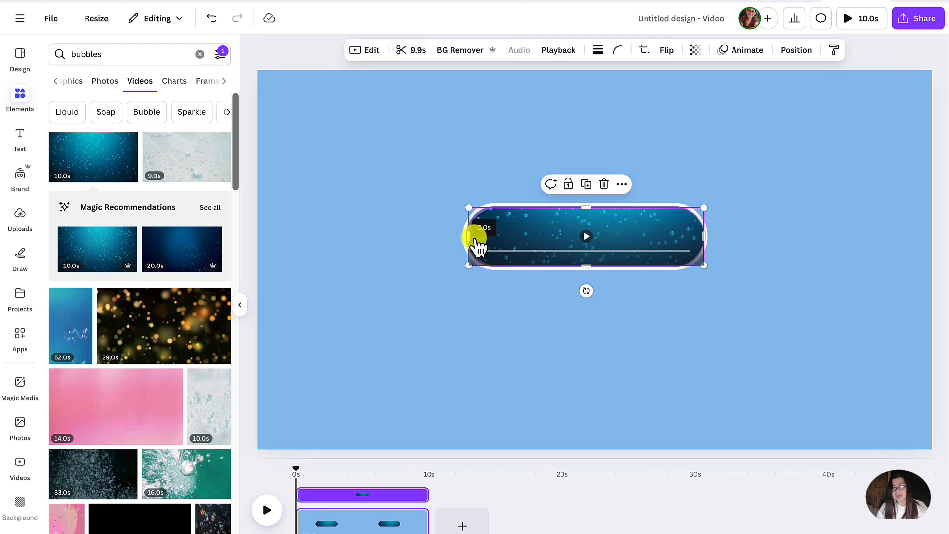
{"action": "left_click_drag", "start_coordinate": [468, 237], "coordinate": [464, 247]}
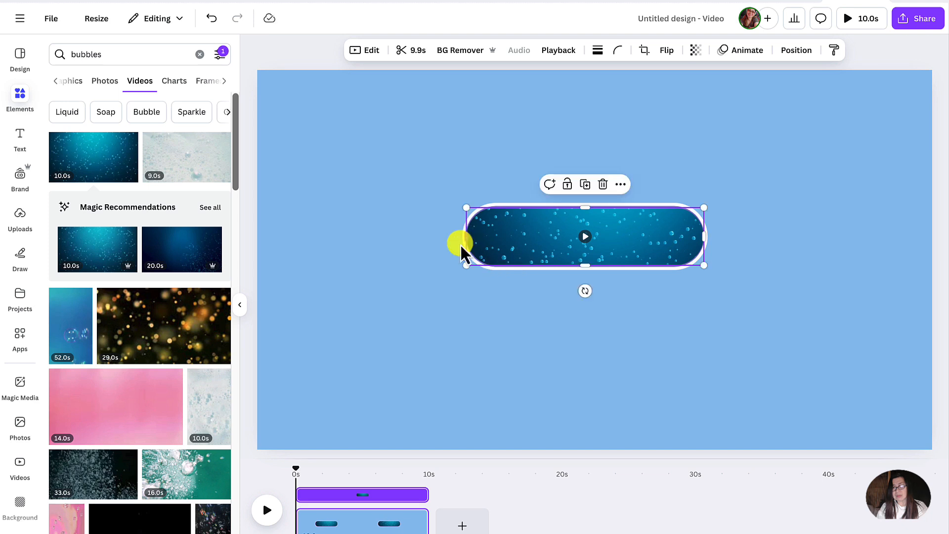
{"action": "left_click", "coordinate": [428, 301]}
Preview the bubbles video inside the bar and check its corner rounding setting.
{"action": "mouse_move", "coordinate": [653, 269]}
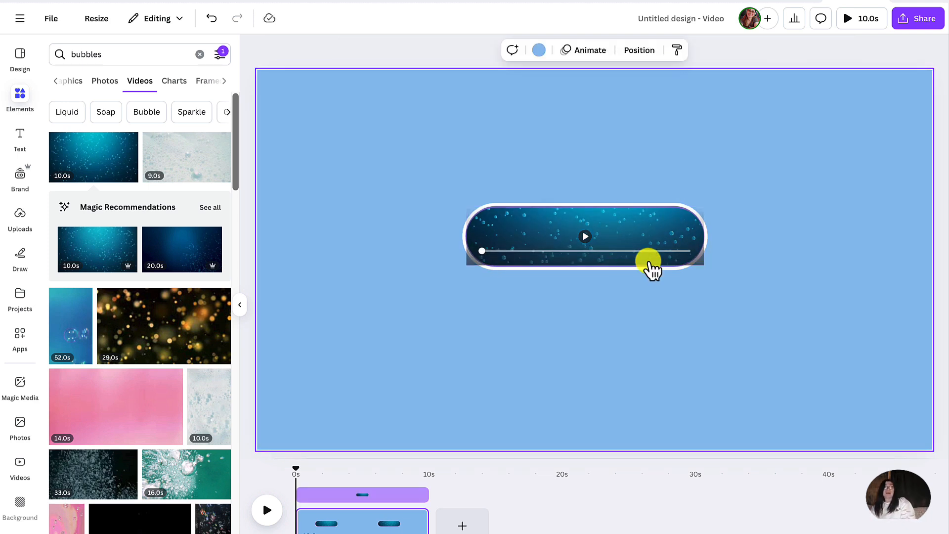
{"action": "left_click", "coordinate": [584, 237]}
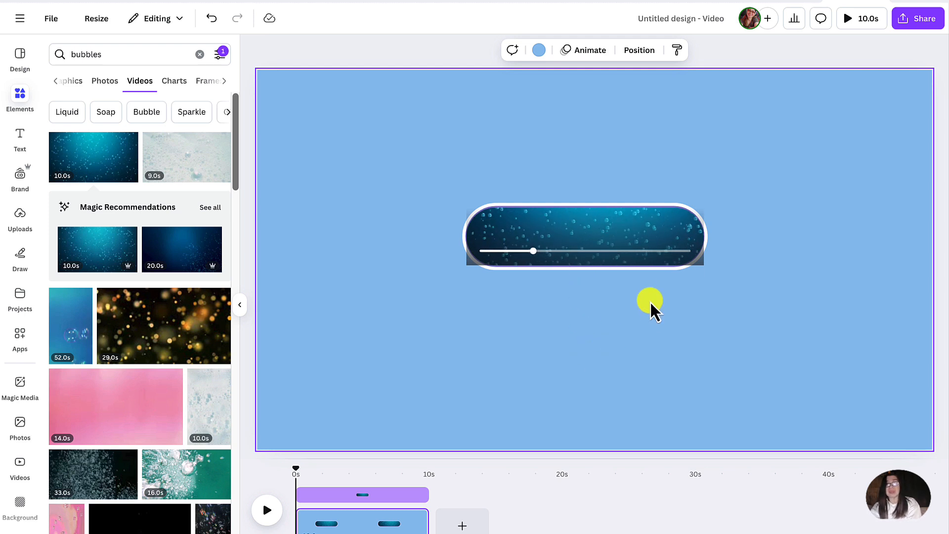
{"action": "left_click", "coordinate": [610, 234]}
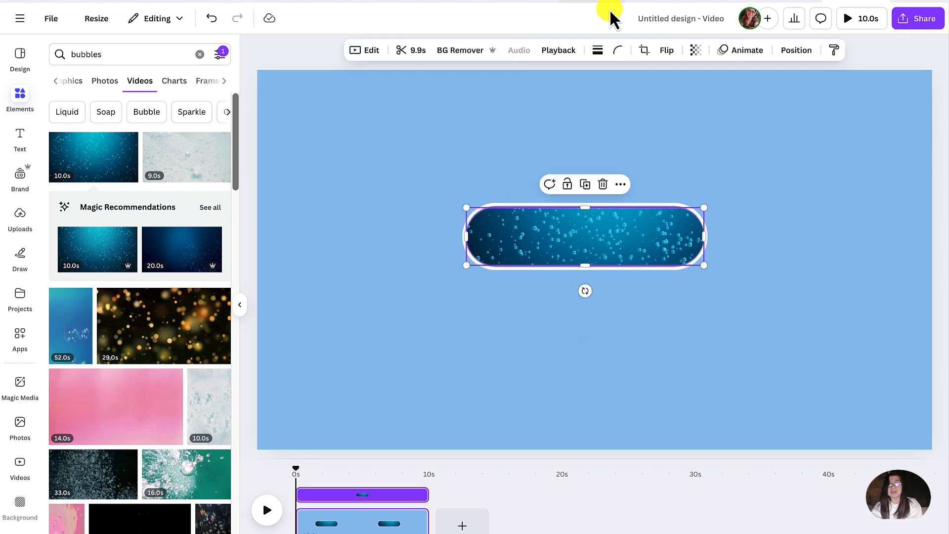
{"action": "left_click", "coordinate": [618, 50]}
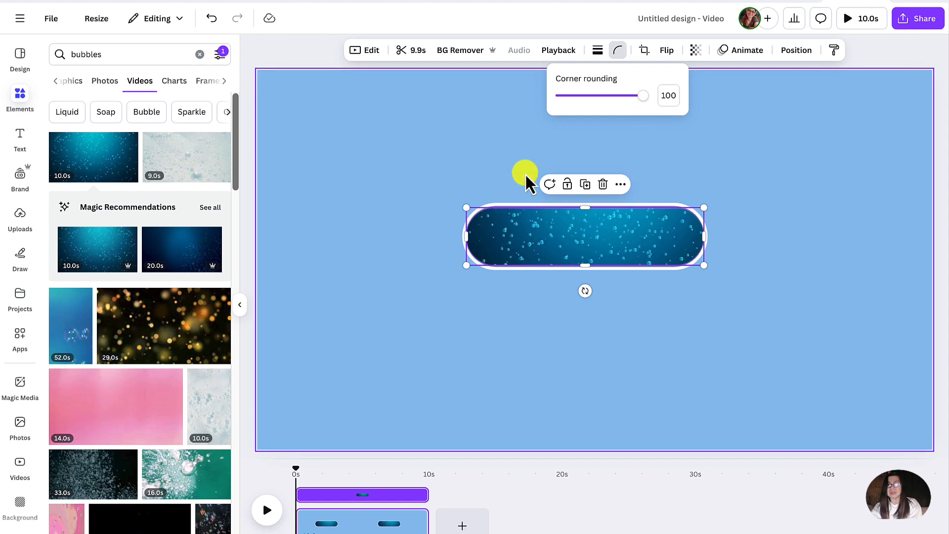
{"action": "left_click", "coordinate": [441, 167]}
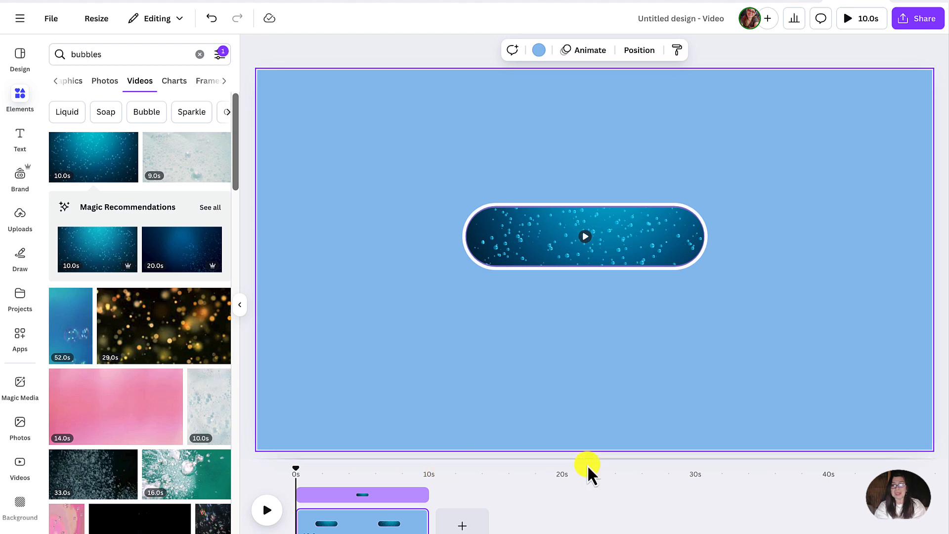
Search the elements for "fish" and add the orange goldfish photo to the page.
{"action": "left_click", "coordinate": [200, 54]}
{"action": "type", "text": "fish"}
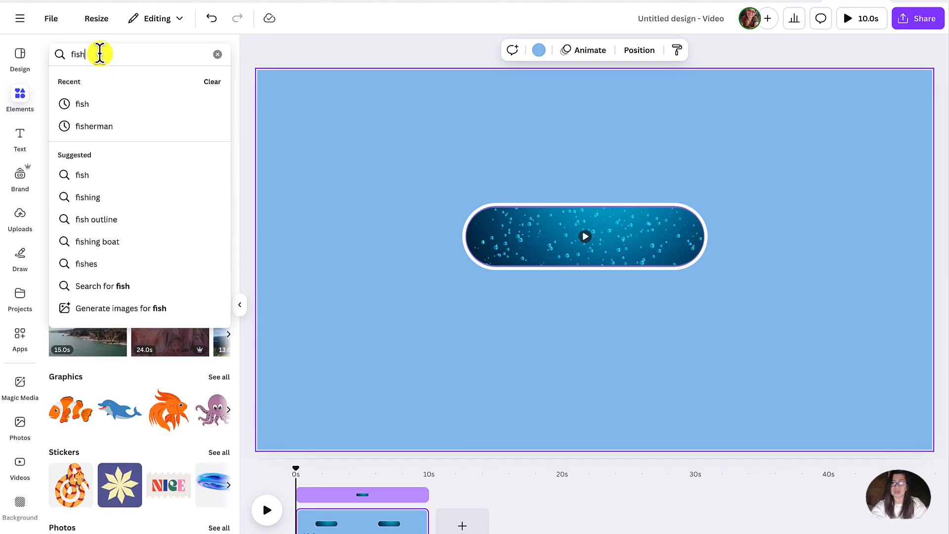
{"action": "key", "text": "Return"}
{"action": "left_click", "coordinate": [78, 248]}
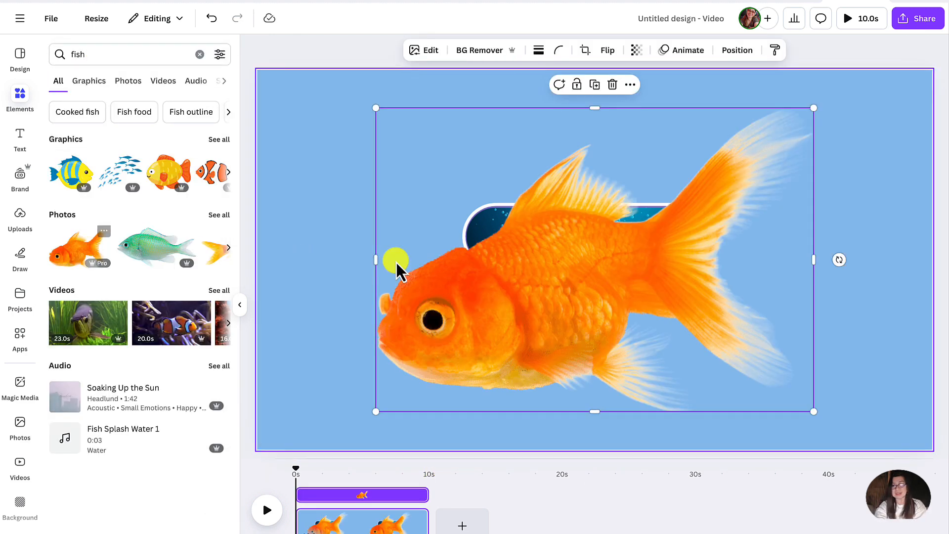
Scale the goldfish down to about the bar's height, rotate it clockwise and place it just outside the bar's right end.
{"action": "mouse_move", "coordinate": [598, 413]}
{"action": "left_mouse_down"}
{"action": "mouse_move", "coordinate": [654, 322]}
{"action": "mouse_move", "coordinate": [589, 405]}
{"action": "mouse_move", "coordinate": [589, 425]}
{"action": "left_mouse_up"}
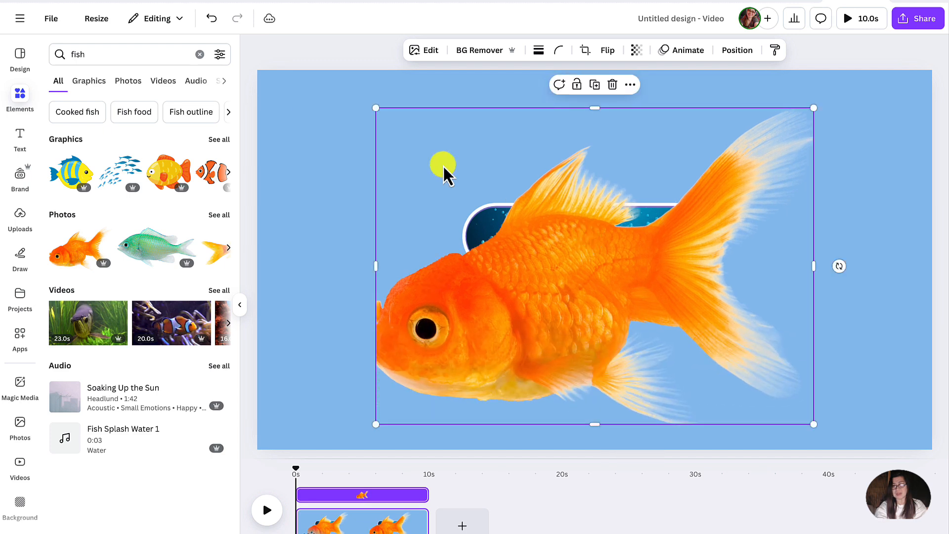
{"action": "left_click_drag", "start_coordinate": [376, 105], "coordinate": [551, 311]}
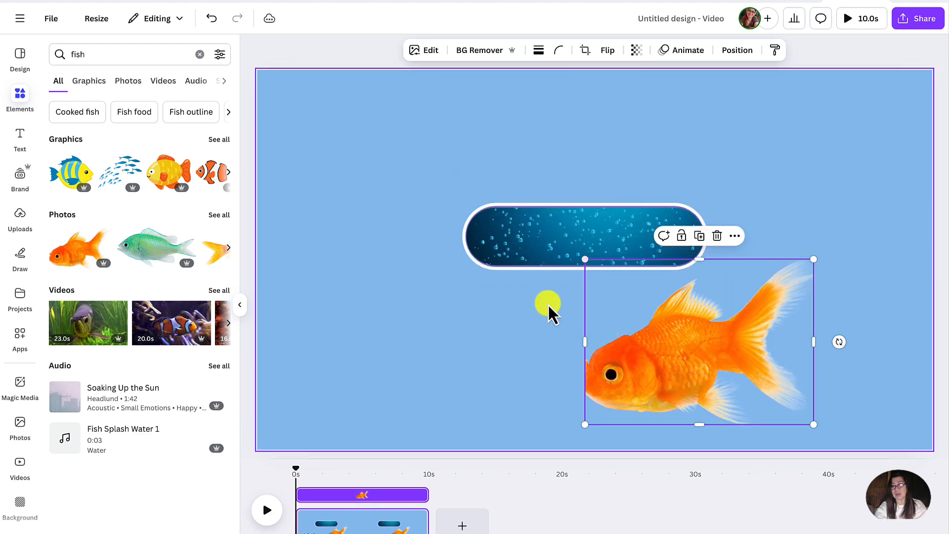
{"action": "left_click_drag", "start_coordinate": [583, 259], "coordinate": [637, 363]}
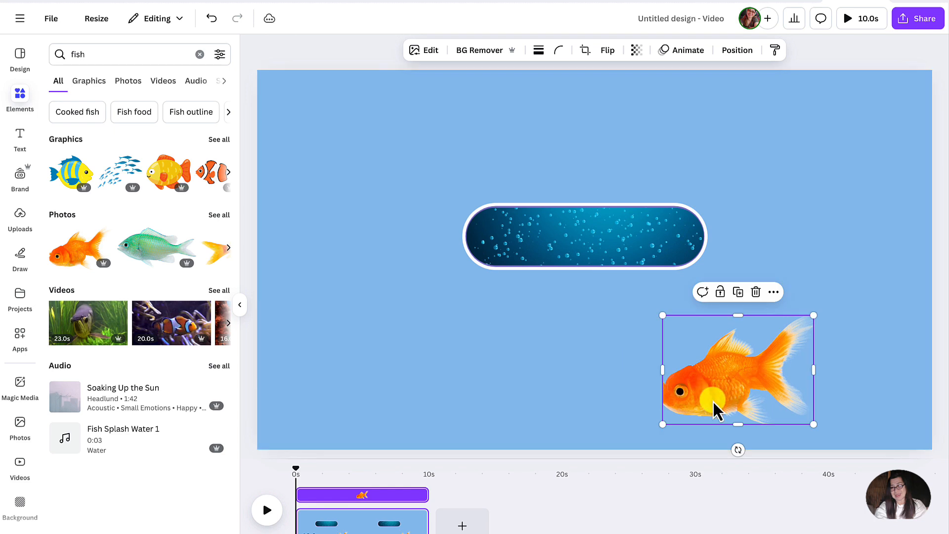
{"action": "left_click_drag", "start_coordinate": [714, 407], "coordinate": [685, 343]}
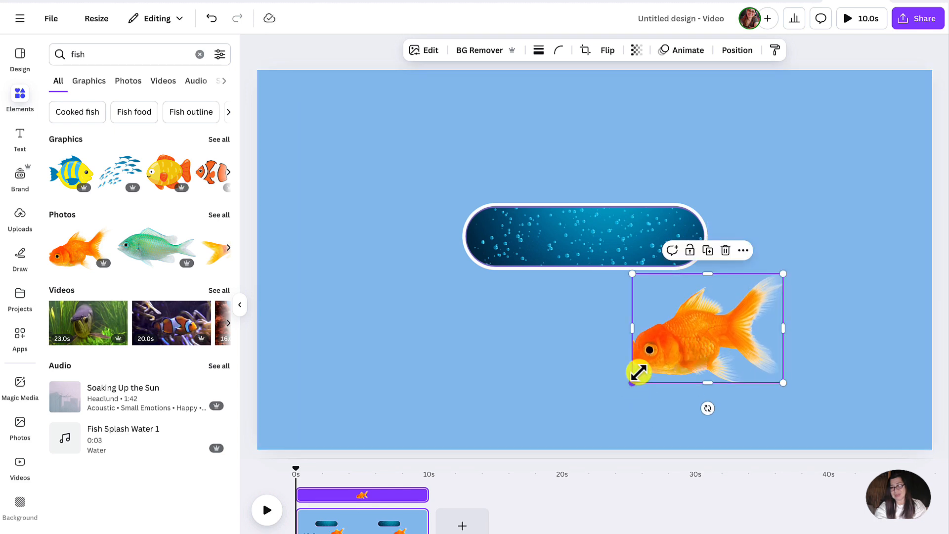
{"action": "left_click_drag", "start_coordinate": [637, 372], "coordinate": [707, 297]}
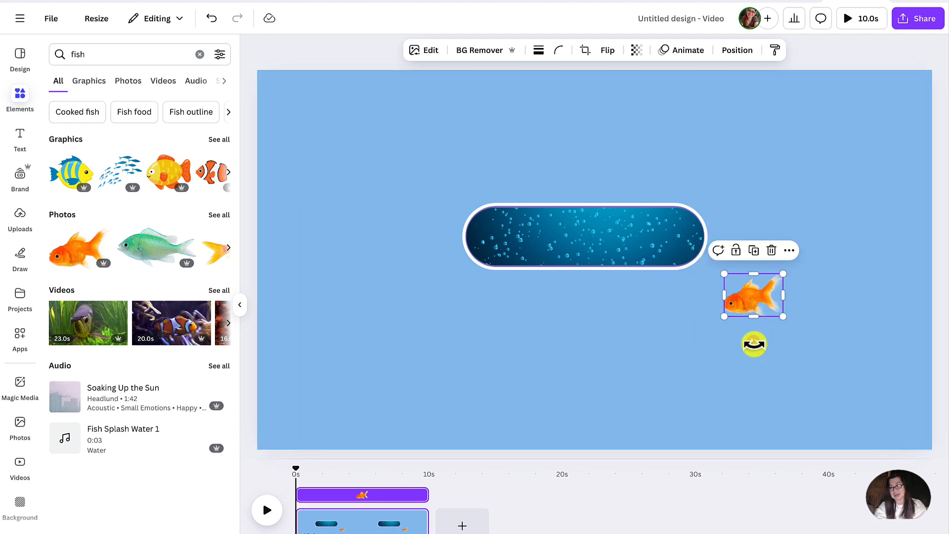
{"action": "left_click_drag", "start_coordinate": [754, 345], "coordinate": [732, 339]}
{"action": "left_click_drag", "start_coordinate": [749, 297], "coordinate": [730, 244]}
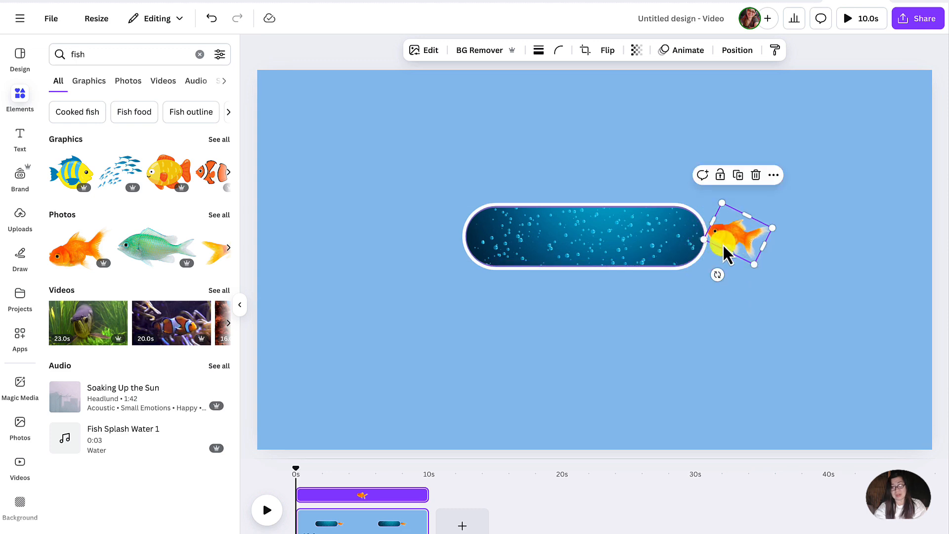
Trim the page's duration to 1.0 second on the timeline.
{"action": "left_click", "coordinate": [642, 250]}
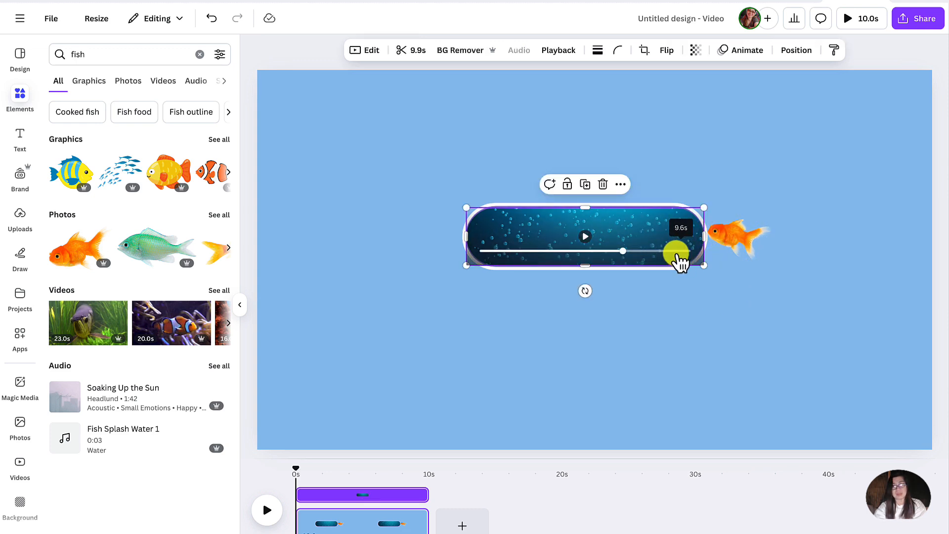
{"action": "left_click", "coordinate": [346, 527]}
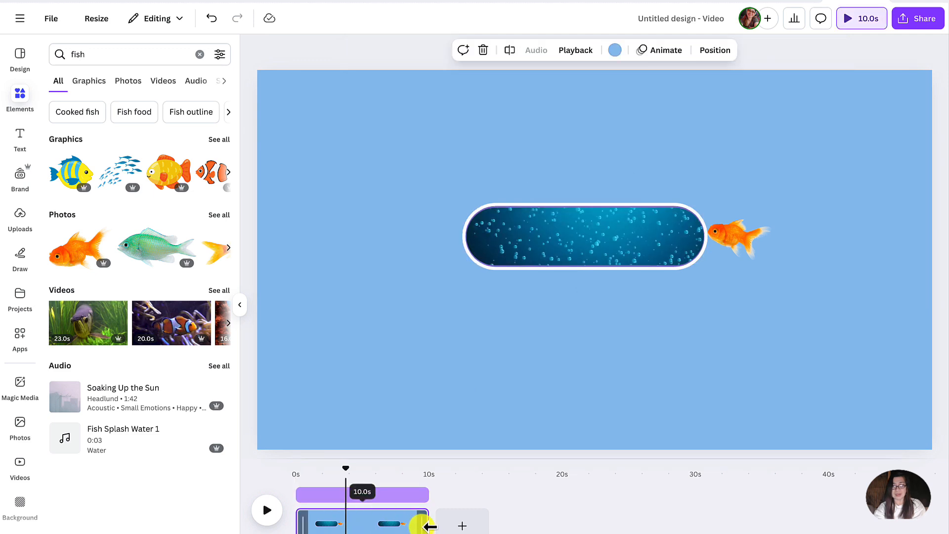
{"action": "left_click_drag", "start_coordinate": [426, 525], "coordinate": [312, 523]}
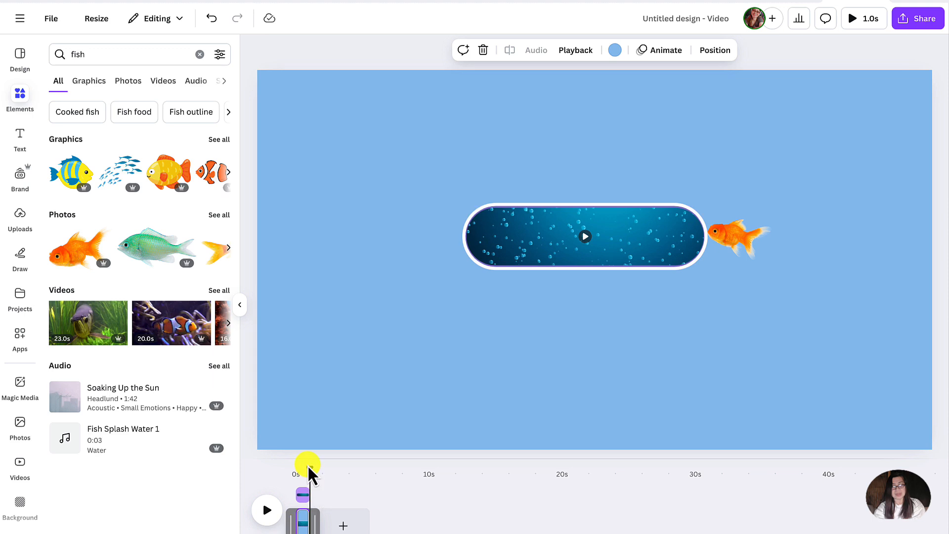
From the start of the timeline, shorten the bubbles video to about nine tenths of the bar and move the goldfish onto its right end.
{"action": "left_click_drag", "start_coordinate": [310, 468], "coordinate": [267, 487]}
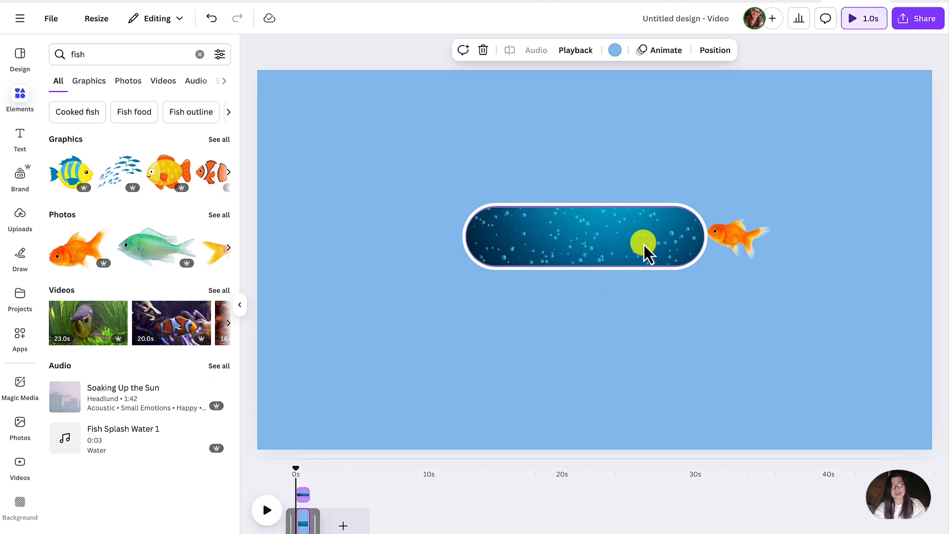
{"action": "left_click", "coordinate": [644, 245]}
{"action": "left_click_drag", "start_coordinate": [704, 236], "coordinate": [659, 232]}
{"action": "left_click", "coordinate": [731, 240]}
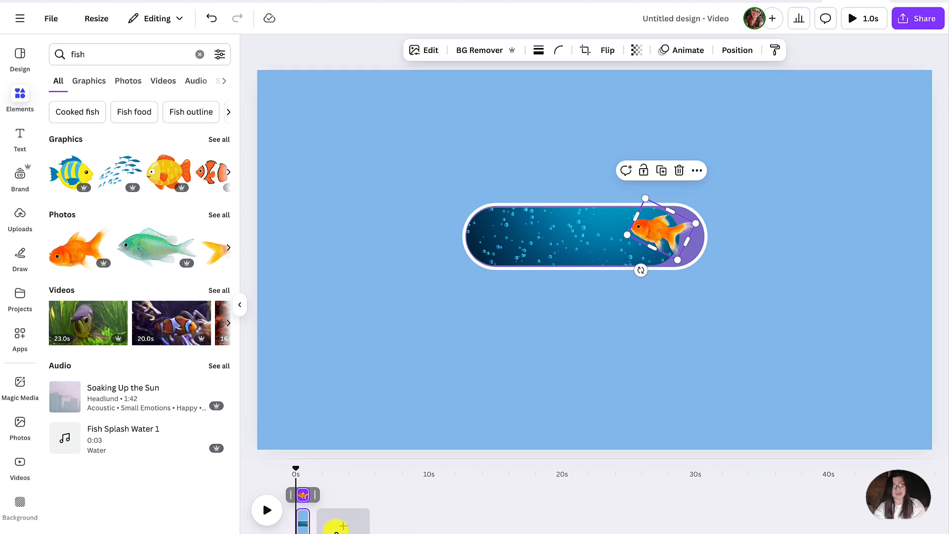
Duplicate the page and, on the copy, shorten the bubbles video to about 70% of the bar and shift the goldfish left onto its end.
{"action": "left_click", "coordinate": [304, 521]}
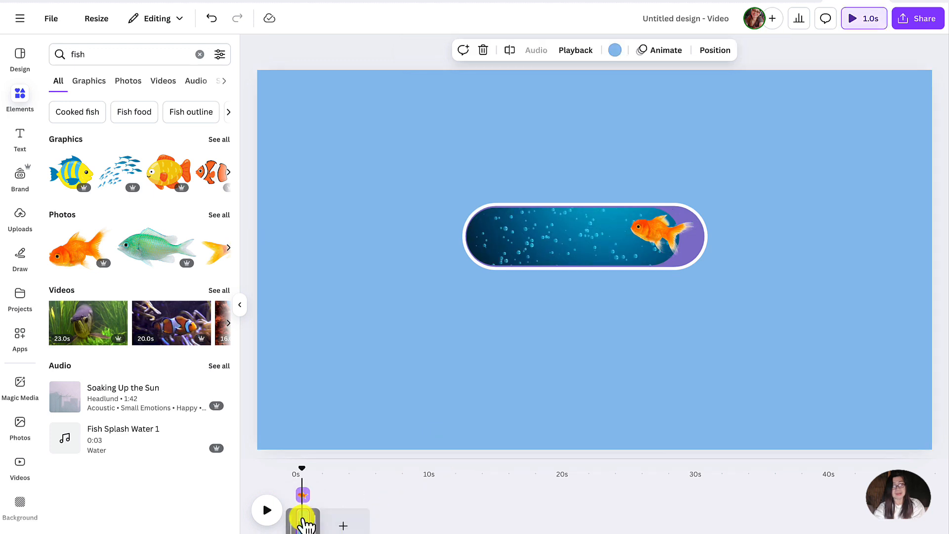
{"action": "right_click", "coordinate": [304, 523]}
{"action": "left_click", "coordinate": [385, 322]}
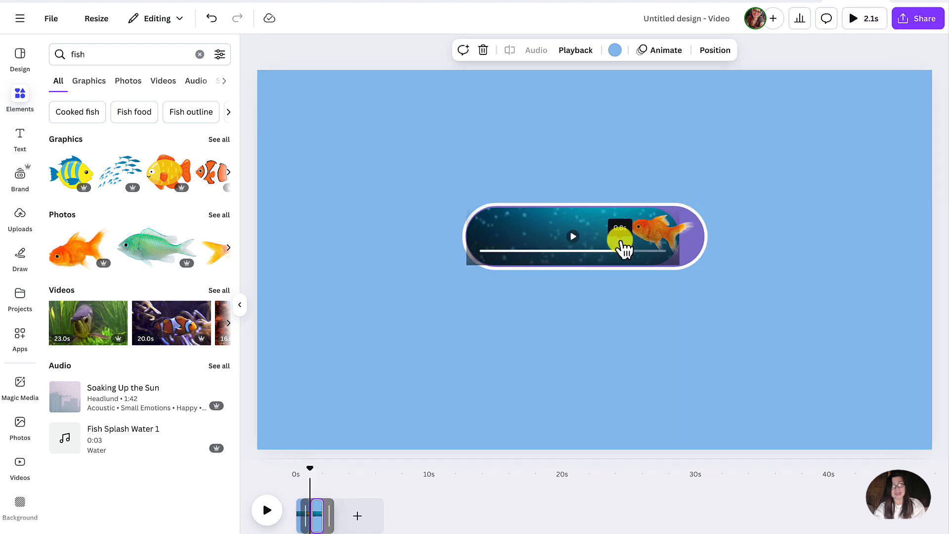
{"action": "left_click", "coordinate": [621, 218]}
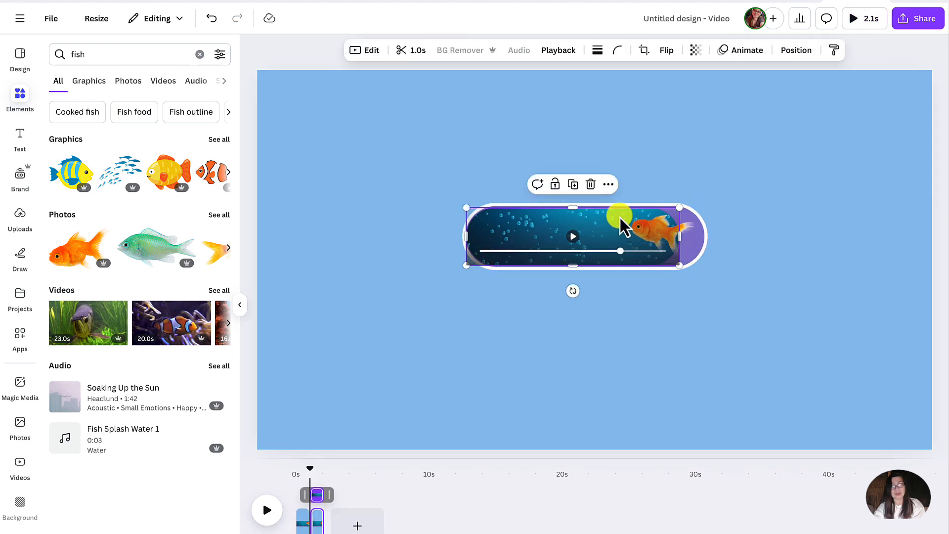
{"action": "left_click_drag", "start_coordinate": [677, 236], "coordinate": [614, 232]}
{"action": "left_click", "coordinate": [658, 242]}
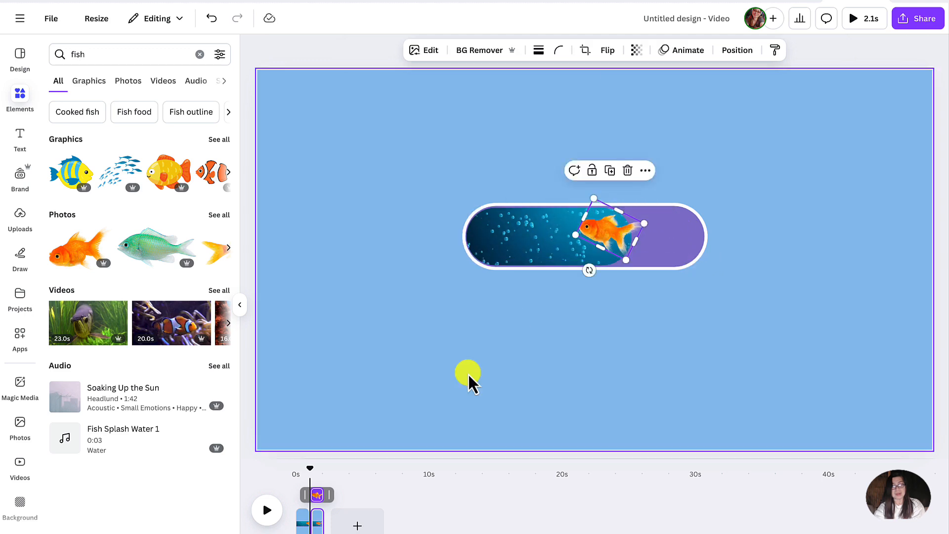
Duplicate the second page and continue the sequence, shortening the bubbles video toward the bar's left end and moving the goldfish along with it.
{"action": "right_click", "coordinate": [319, 519]}
{"action": "left_click", "coordinate": [399, 320]}
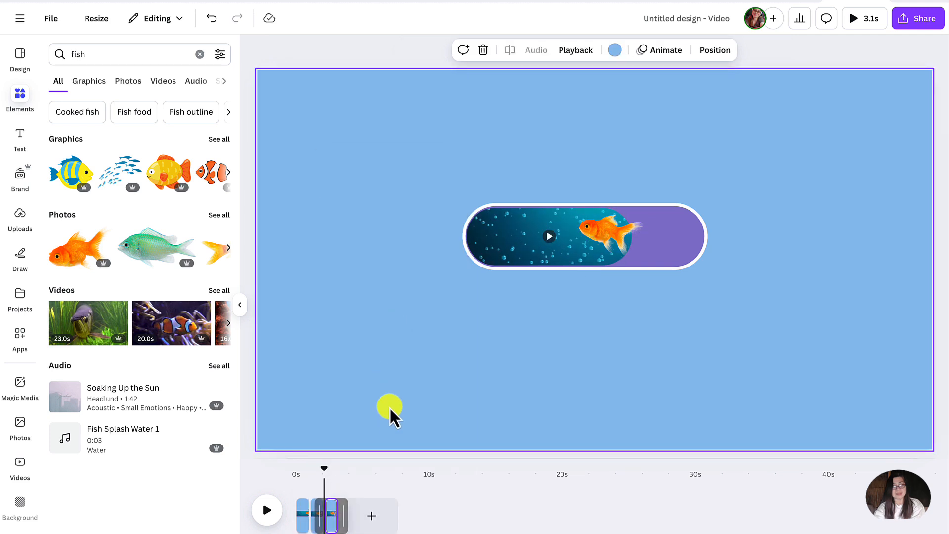
{"action": "left_click", "coordinate": [572, 223]}
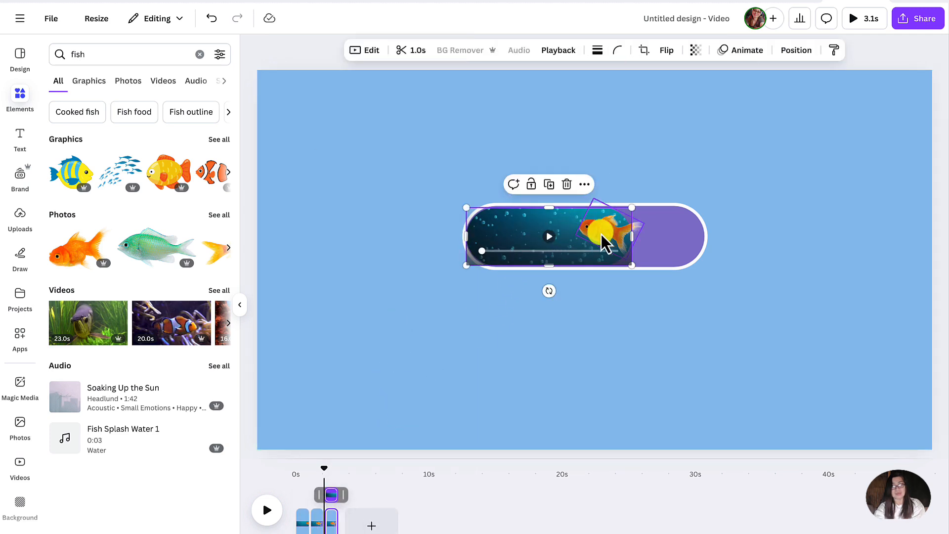
{"action": "left_click_drag", "start_coordinate": [631, 234], "coordinate": [506, 237]}
{"action": "left_click", "coordinate": [610, 240]}
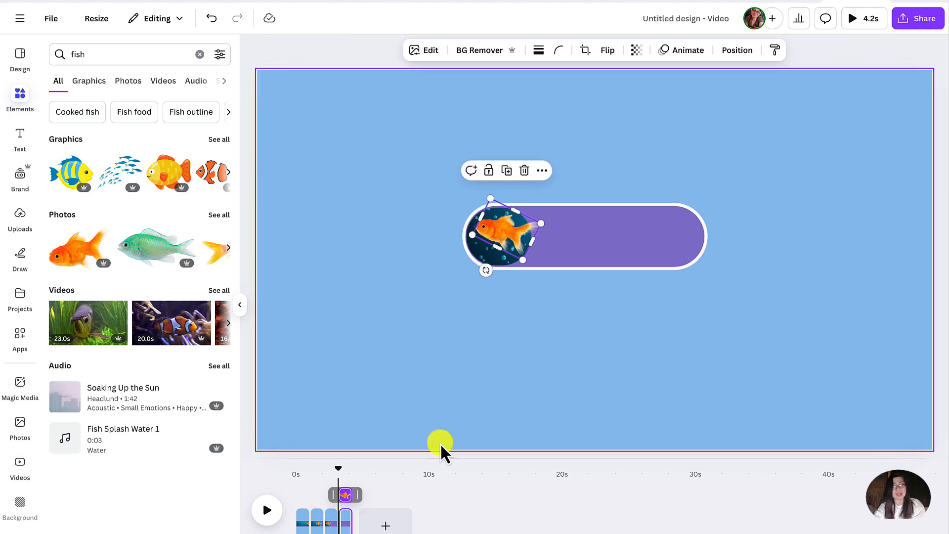
Duplicate the fourth page, where the goldfish sits at the bar's left end, for the next animation frame.
{"action": "right_click", "coordinate": [348, 523]}
{"action": "left_click", "coordinate": [424, 326]}
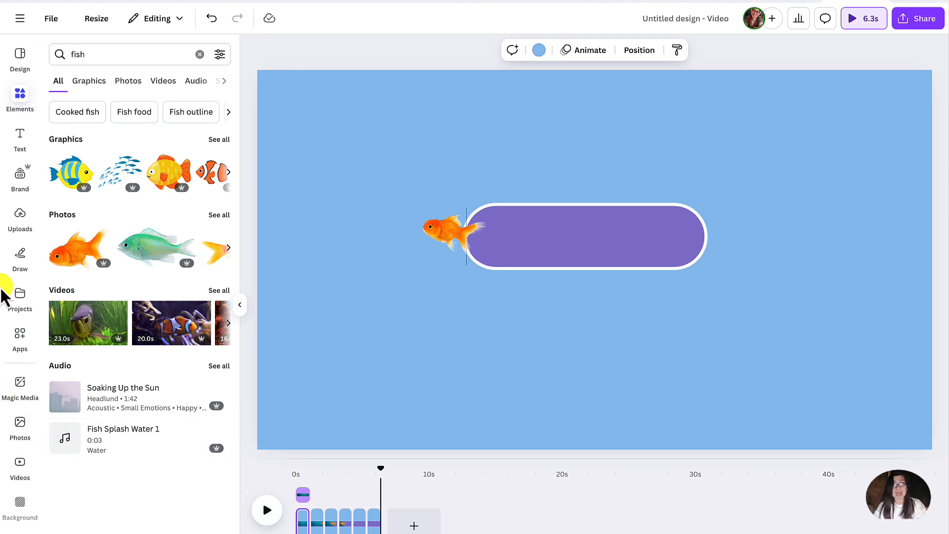
Search the elements for "clock ticking", add the Clock Tick Tock 1 audio and align it to the start of the timeline.
{"action": "left_click", "coordinate": [19, 114]}
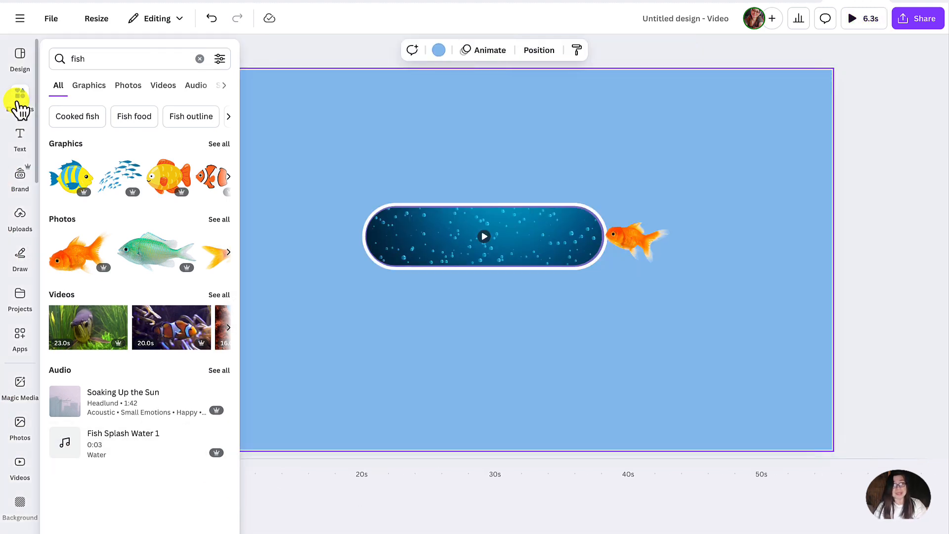
{"action": "left_click", "coordinate": [200, 58]}
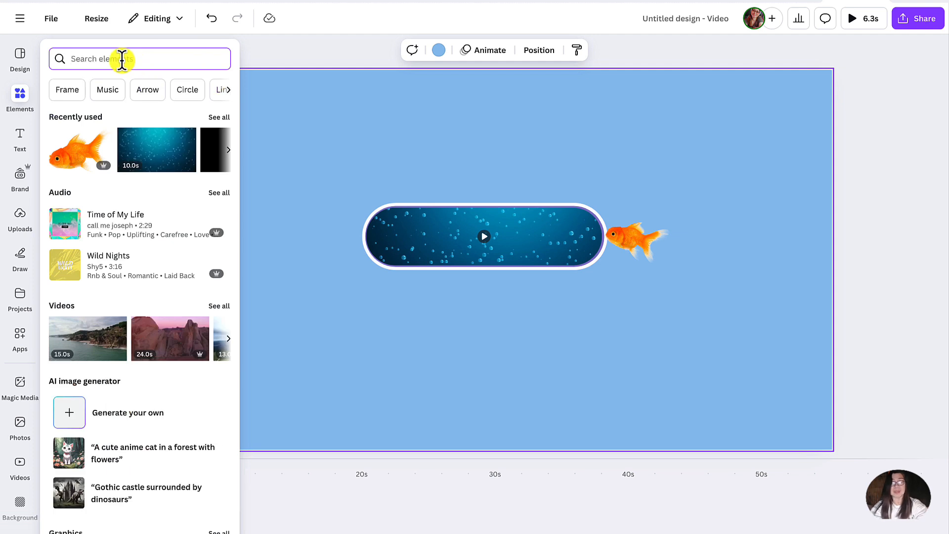
{"action": "type", "text": "clock ti"}
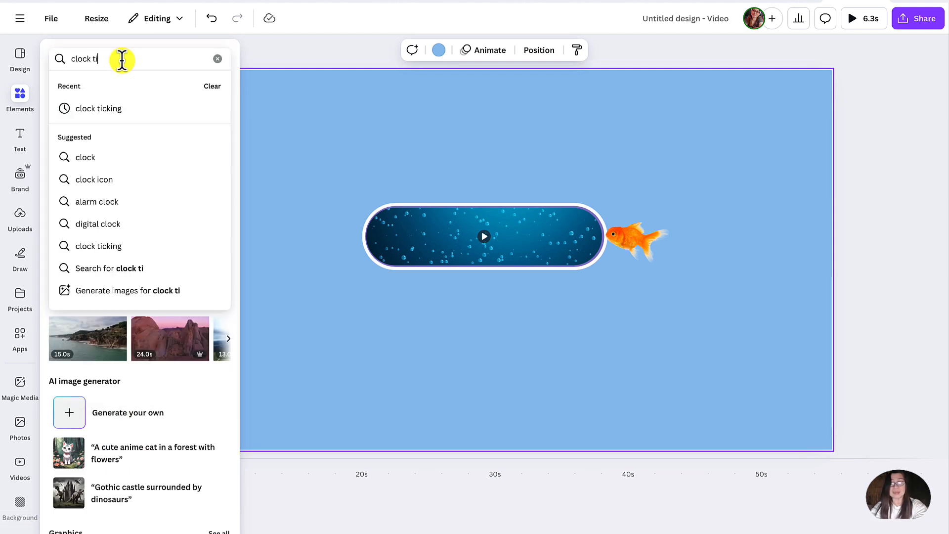
{"action": "left_click", "coordinate": [118, 108]}
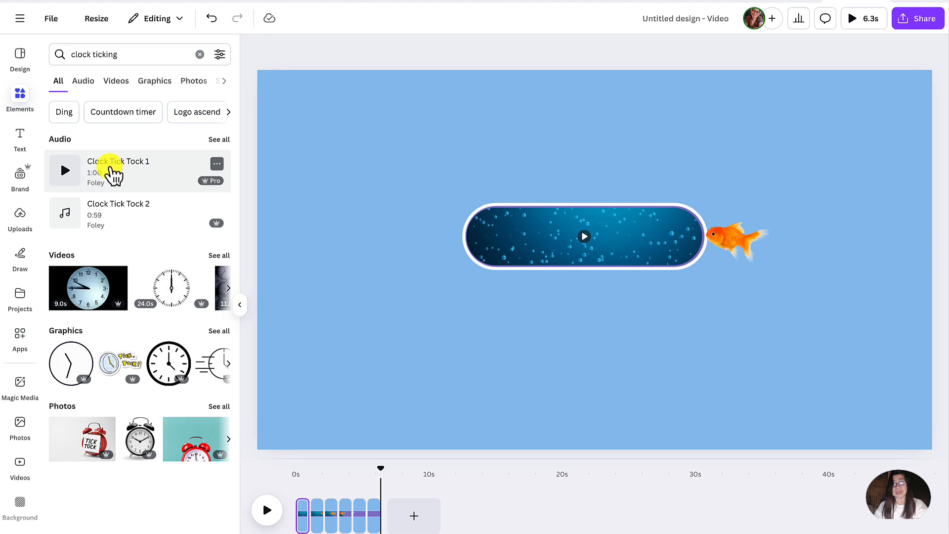
{"action": "left_click", "coordinate": [113, 173]}
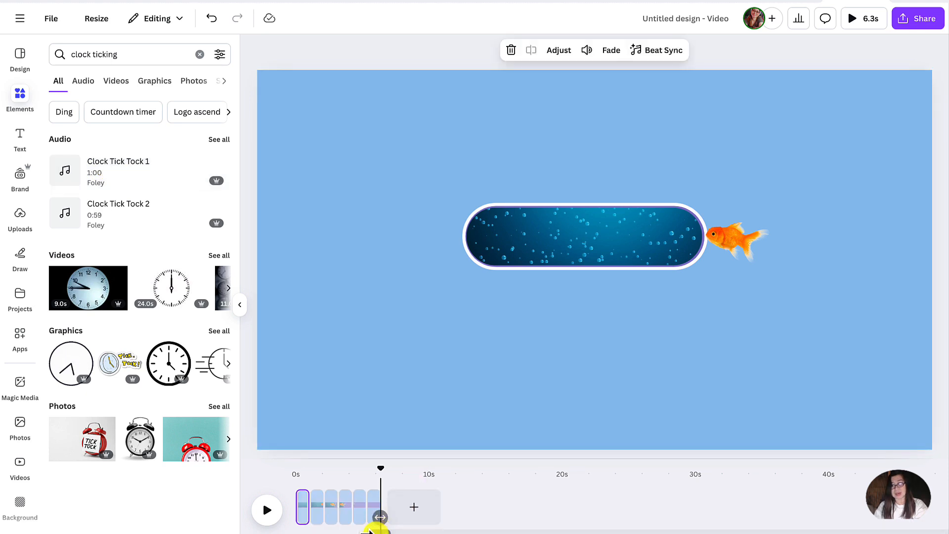
{"action": "left_click_drag", "start_coordinate": [374, 532], "coordinate": [291, 533]}
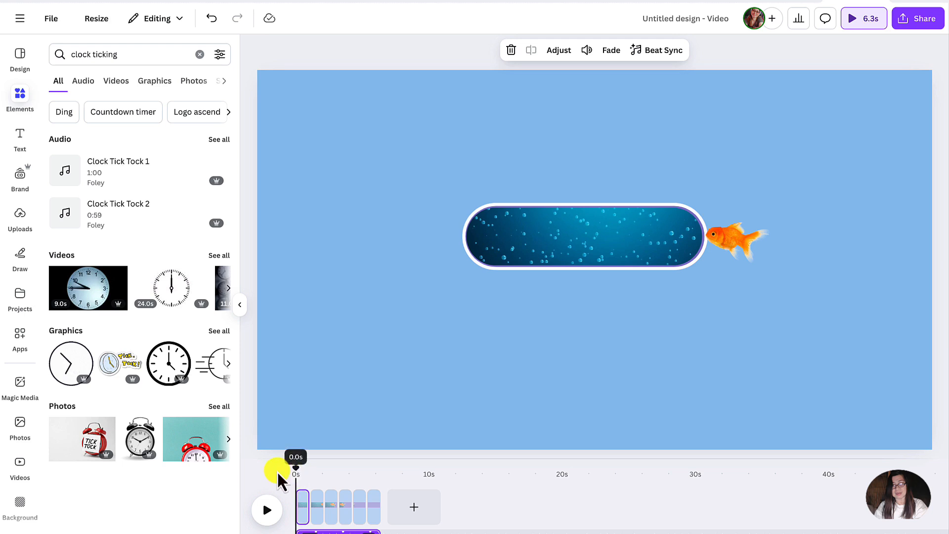
Play the animation with the ticking audio, replay it from the start and pause on the second page.
{"action": "left_click", "coordinate": [267, 512]}
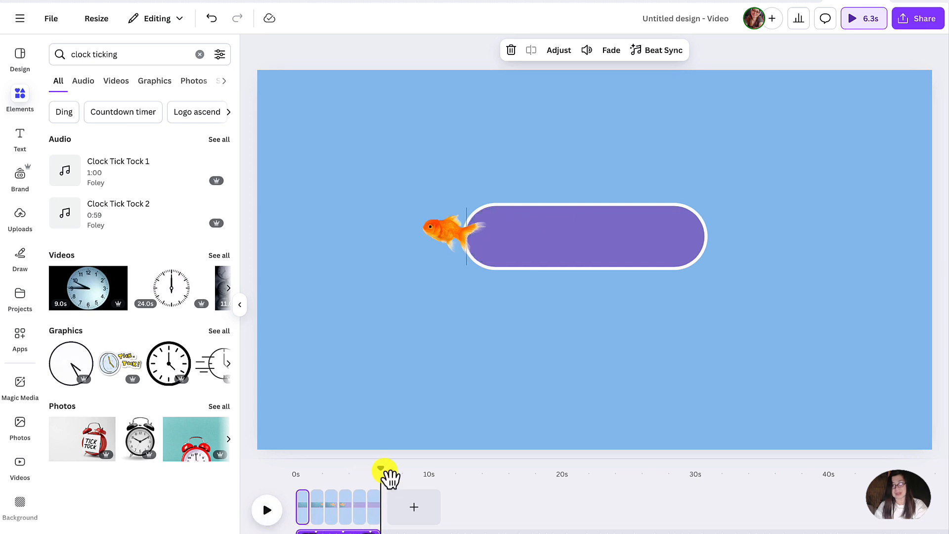
{"action": "left_click_drag", "start_coordinate": [384, 473], "coordinate": [282, 483]}
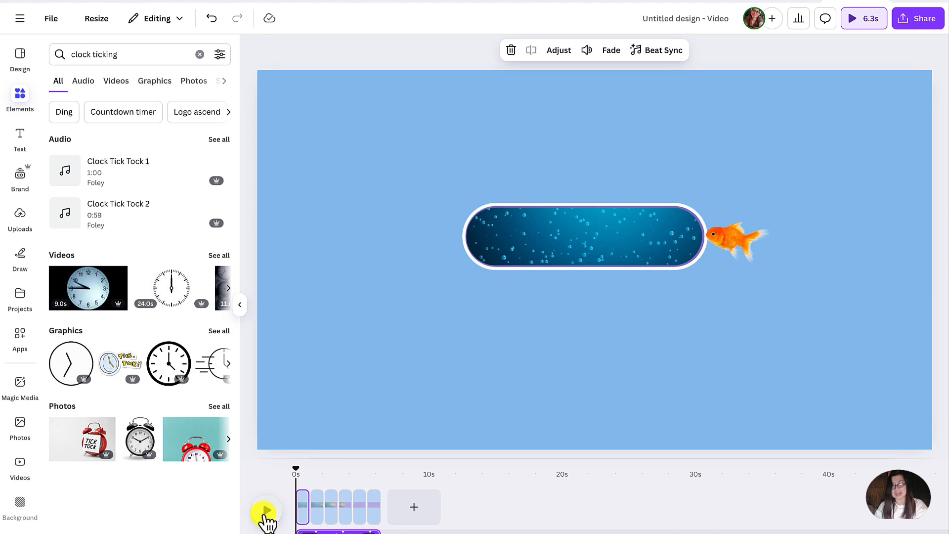
{"action": "left_click", "coordinate": [266, 514]}
{"action": "left_click", "coordinate": [267, 515]}
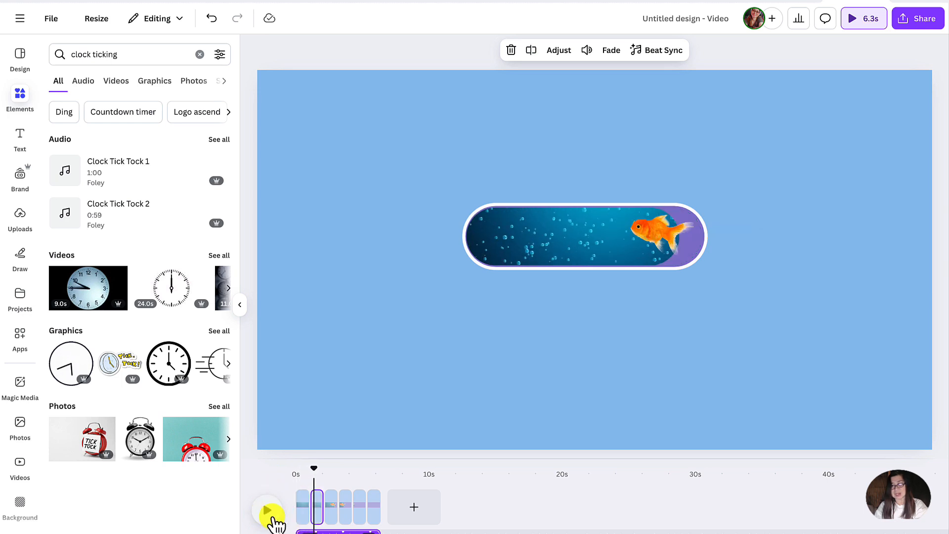
Shift the start of the ticking audio to the beginning of the second page and play the animation from 0s.
{"action": "left_click_drag", "start_coordinate": [340, 532], "coordinate": [356, 532]}
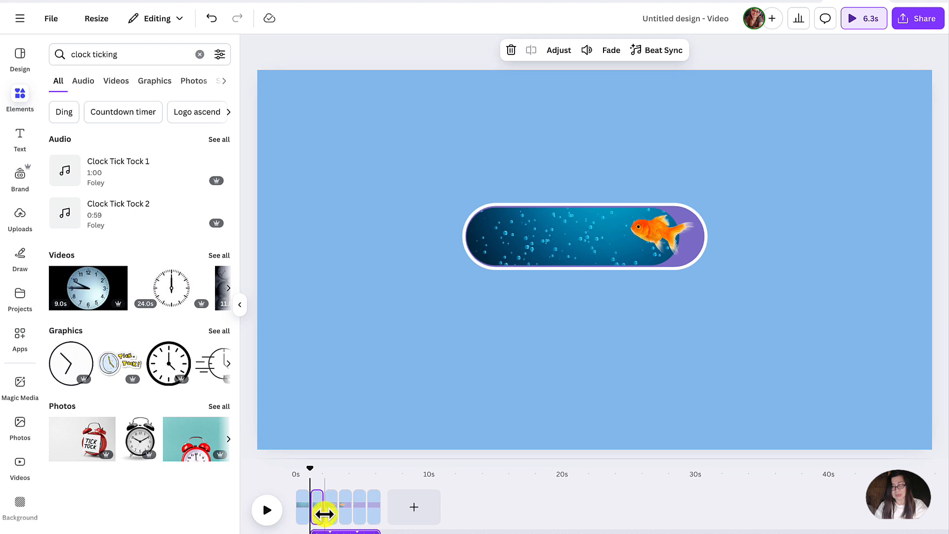
{"action": "left_click_drag", "start_coordinate": [315, 473], "coordinate": [277, 479]}
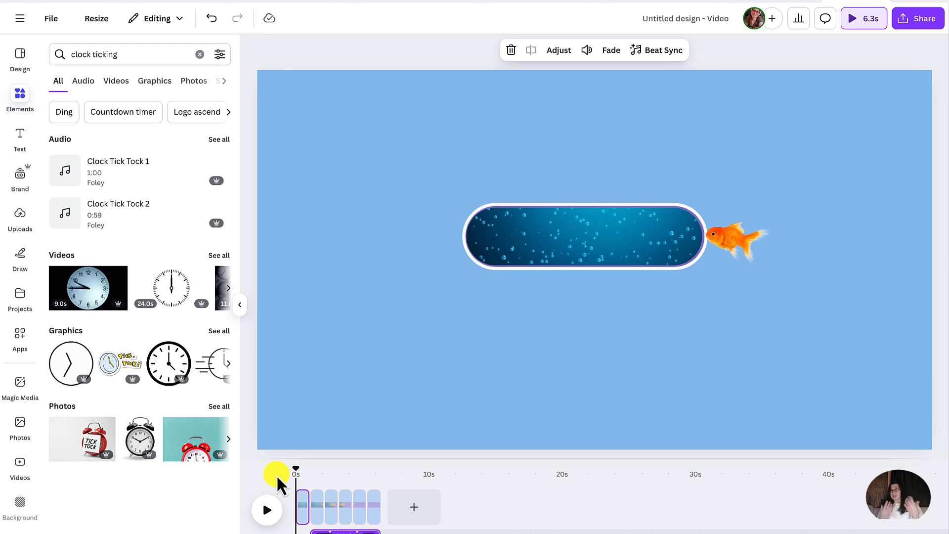
{"action": "left_click", "coordinate": [267, 509]}
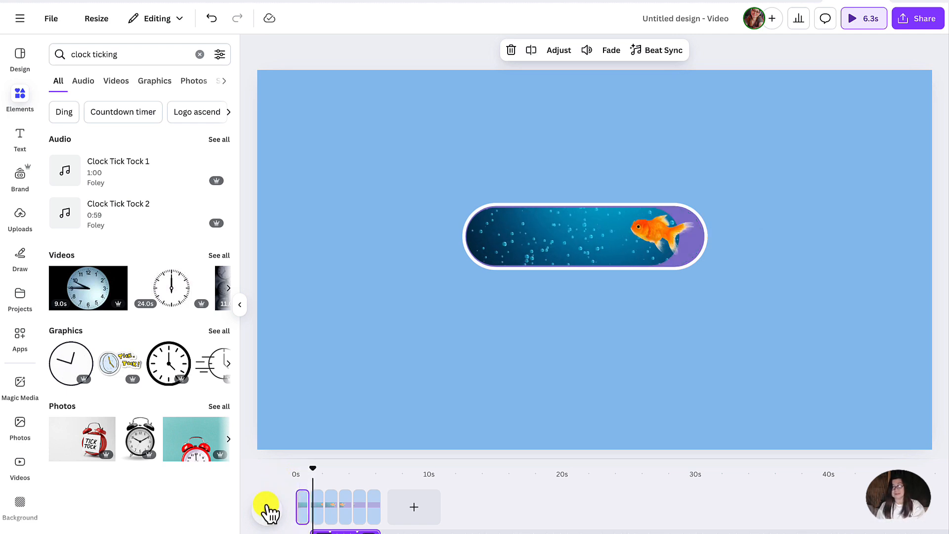